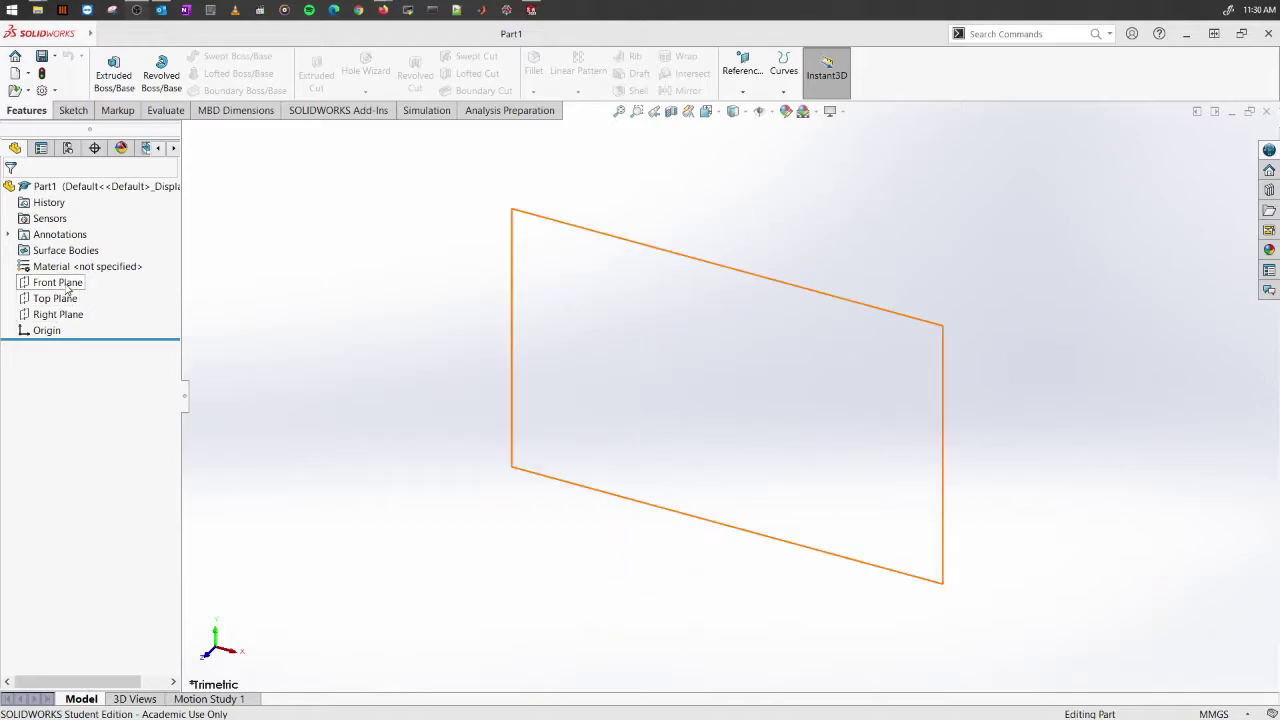
Start a new sketch on the Front Plane
{"action": "left_click", "coordinate": [66, 286]}
{"action": "right_click", "coordinate": [66, 285]}
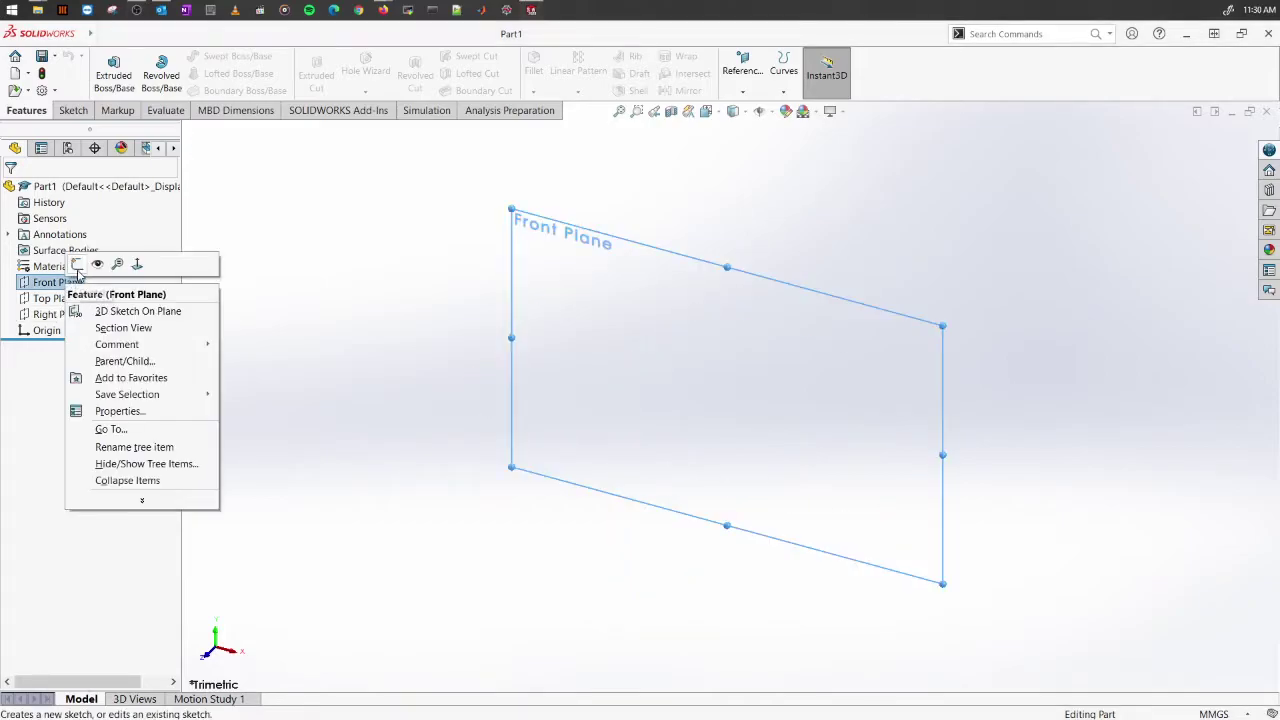
{"action": "left_click", "coordinate": [77, 264]}
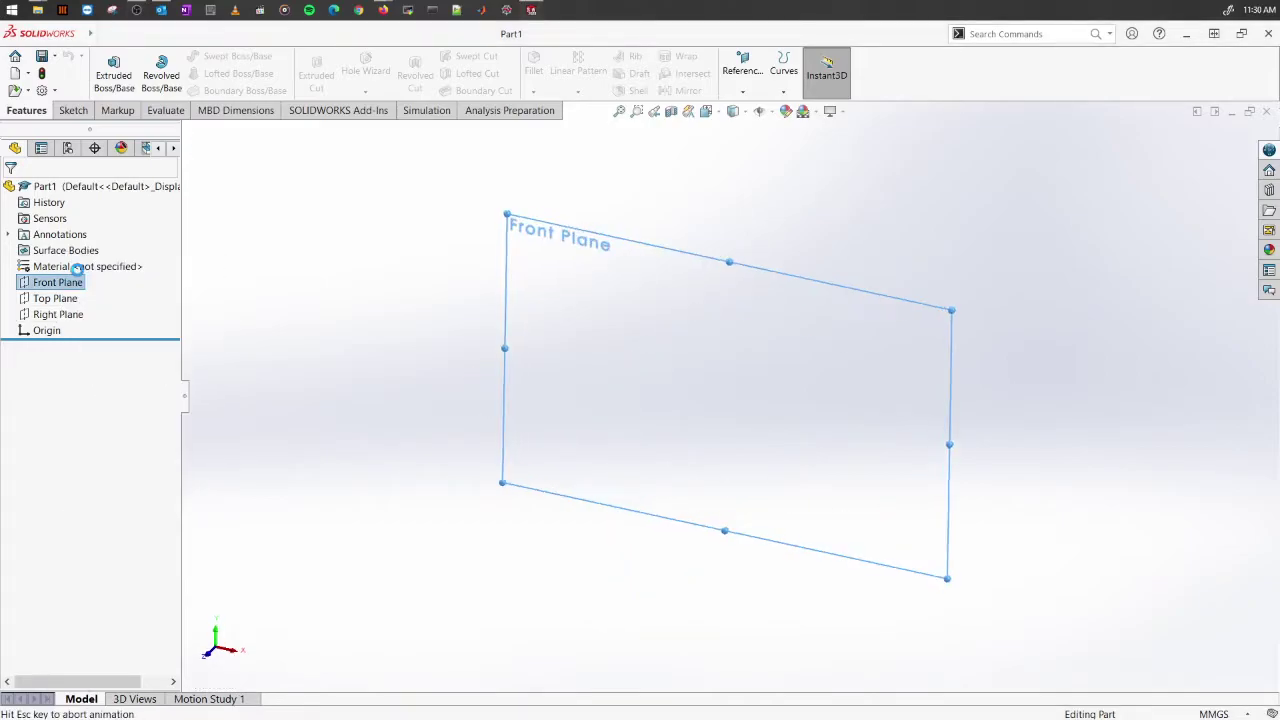
{"action": "left_click", "coordinate": [313, 287]}
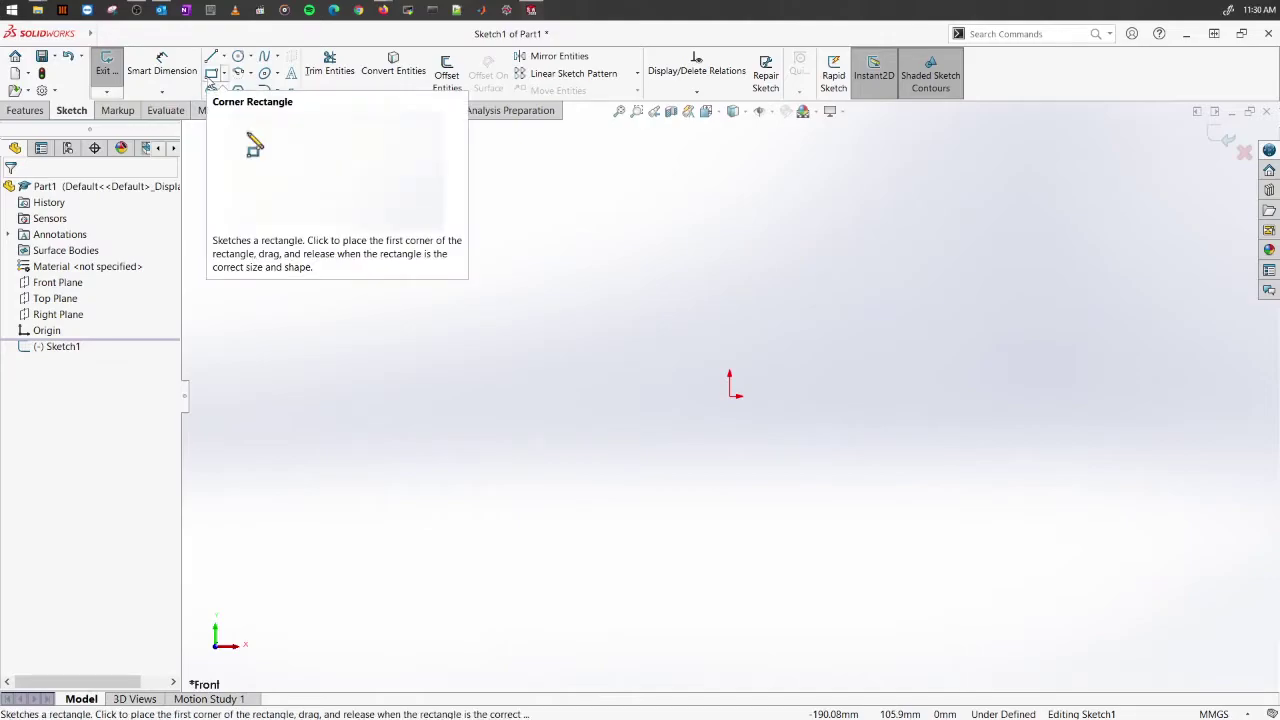
Draw a center rectangle from the origin out to a corner point, then end the tool
{"action": "left_click", "coordinate": [211, 73]}
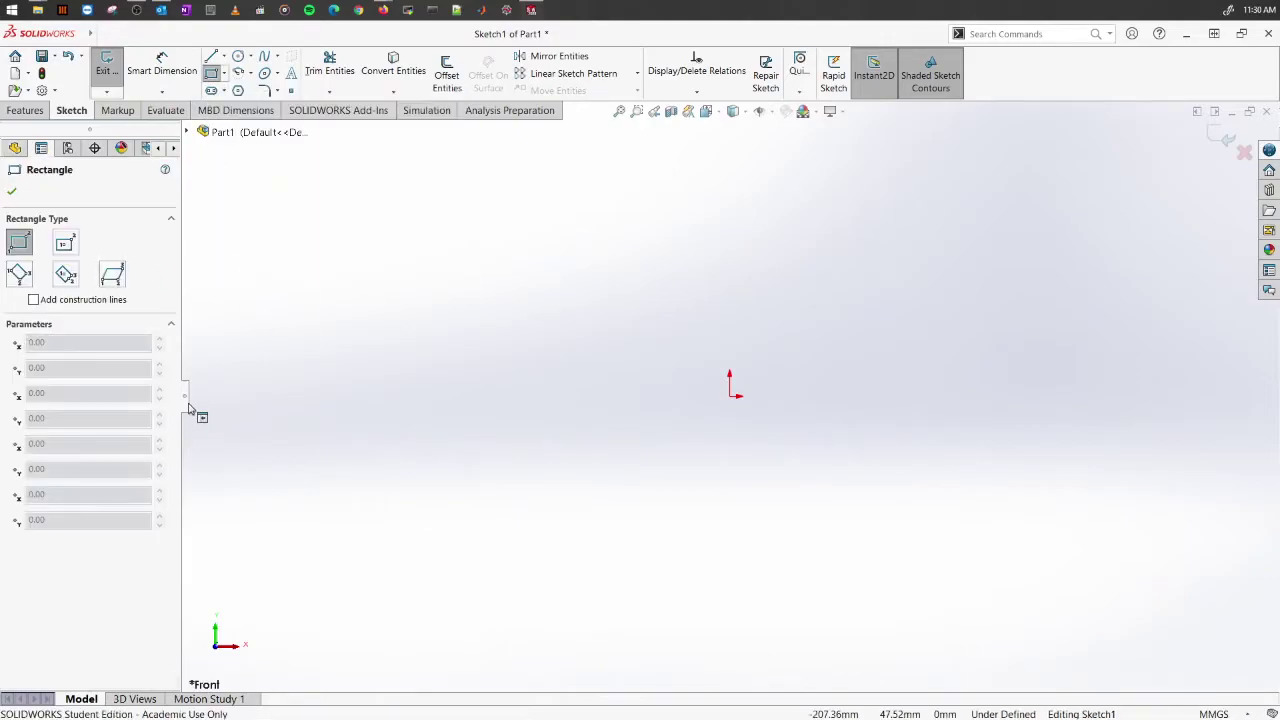
{"action": "left_click", "coordinate": [63, 243]}
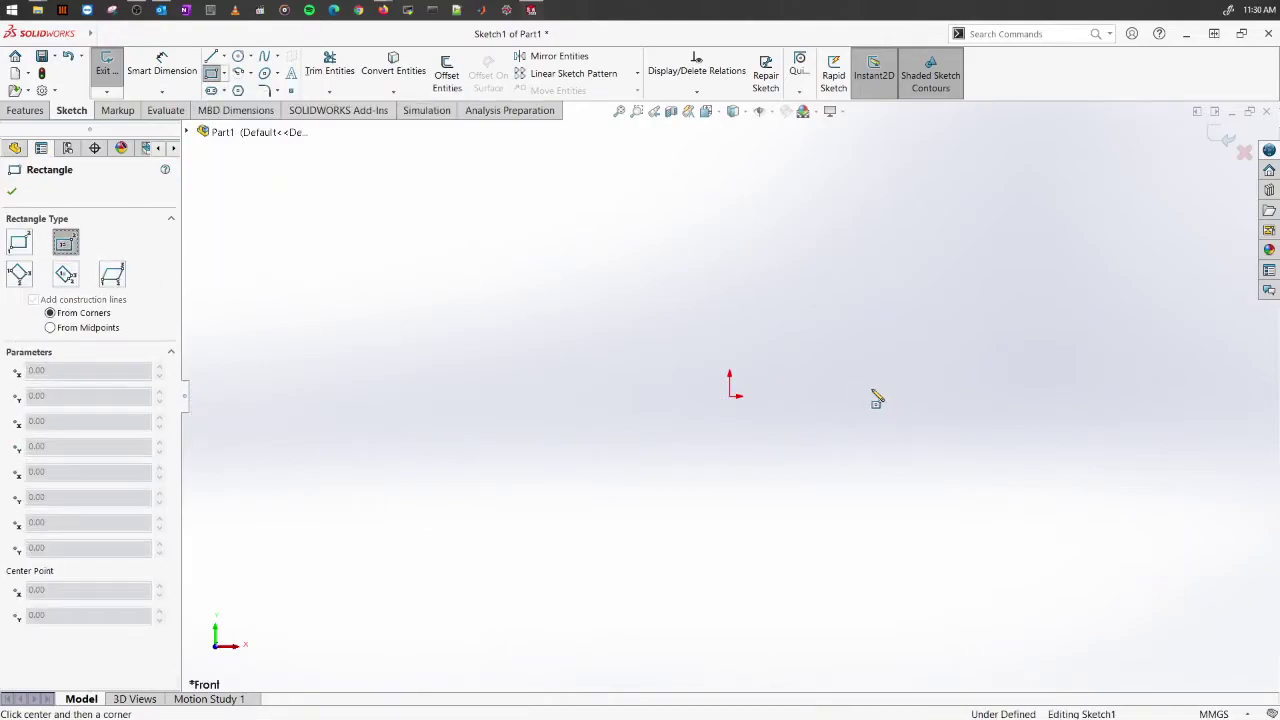
{"action": "left_click", "coordinate": [730, 396]}
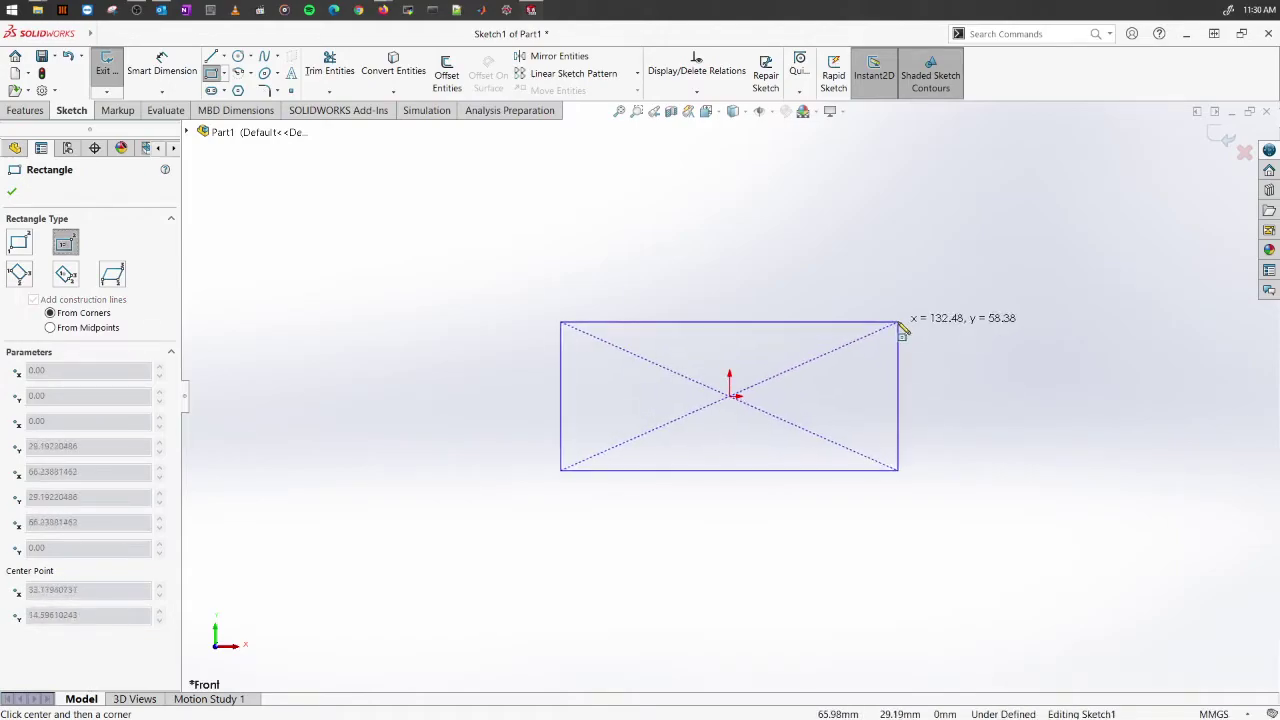
{"action": "left_click", "coordinate": [877, 299]}
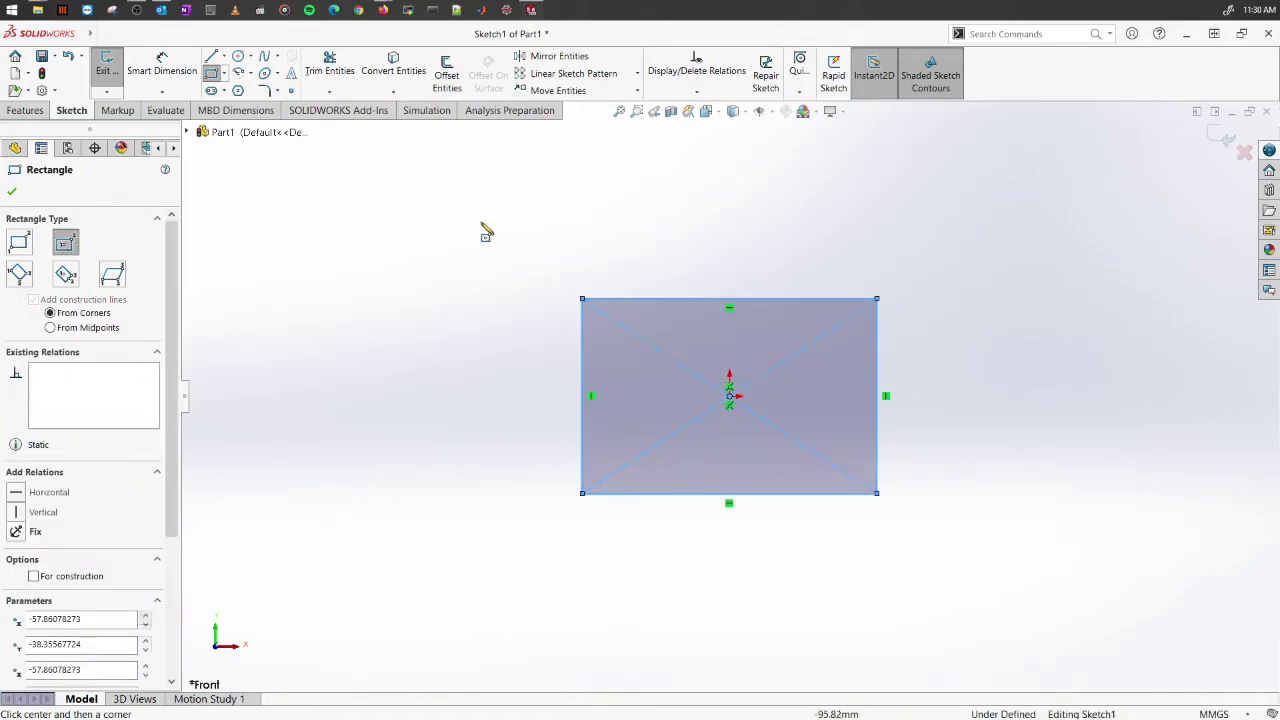
{"action": "right_click", "coordinate": [474, 229]}
{"action": "left_click", "coordinate": [474, 229]}
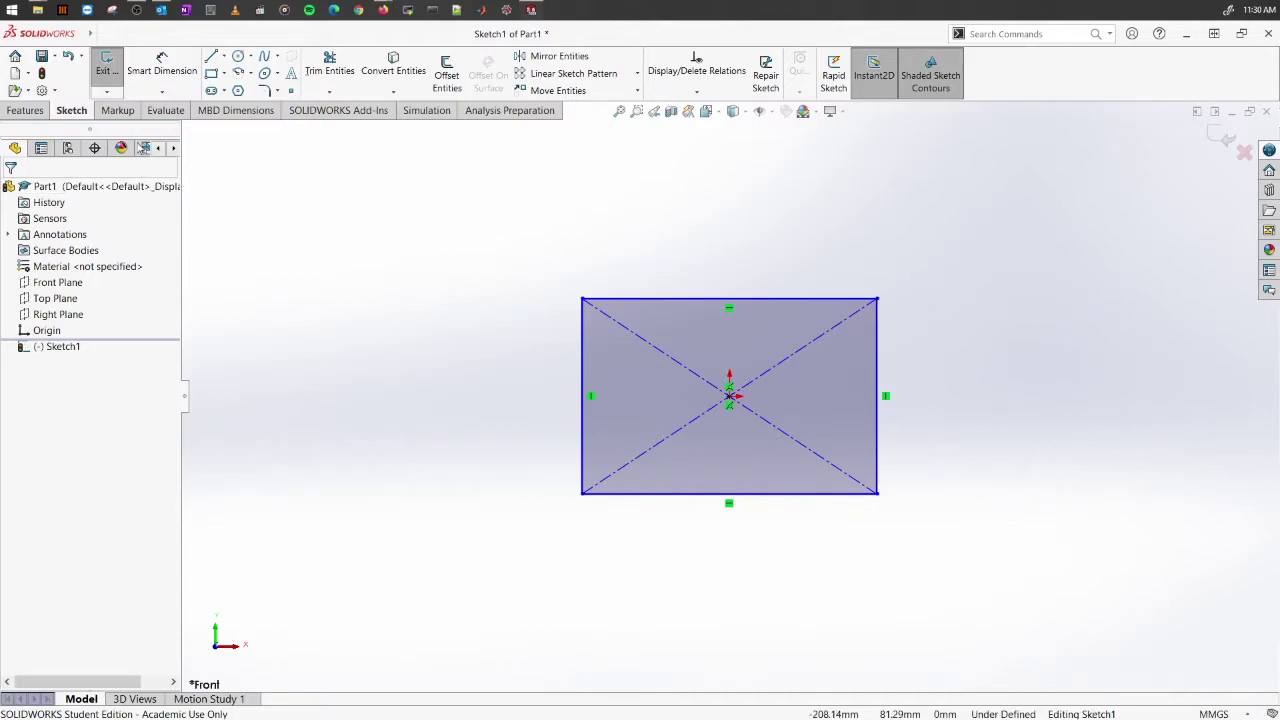
Start an Extruded Boss/Base on the rectangle sketch and orbit the 10 mm Blind preview
{"action": "left_click", "coordinate": [26, 114]}
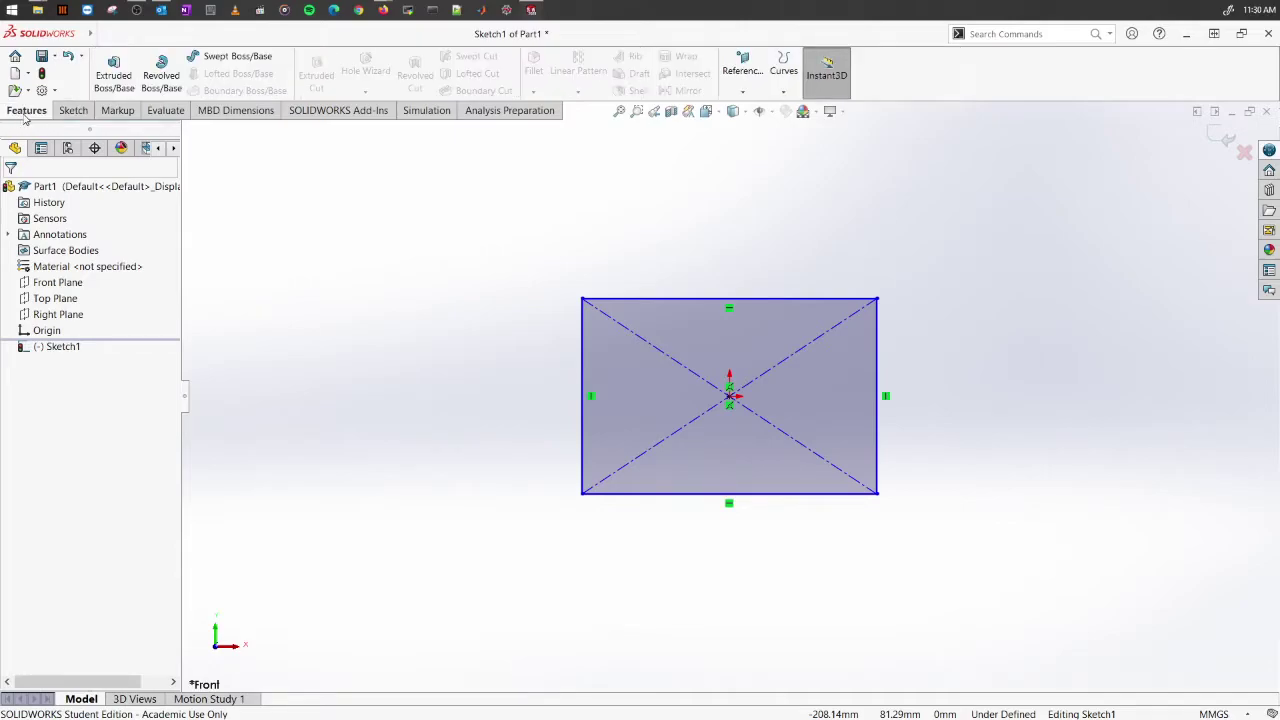
{"action": "left_click", "coordinate": [114, 76]}
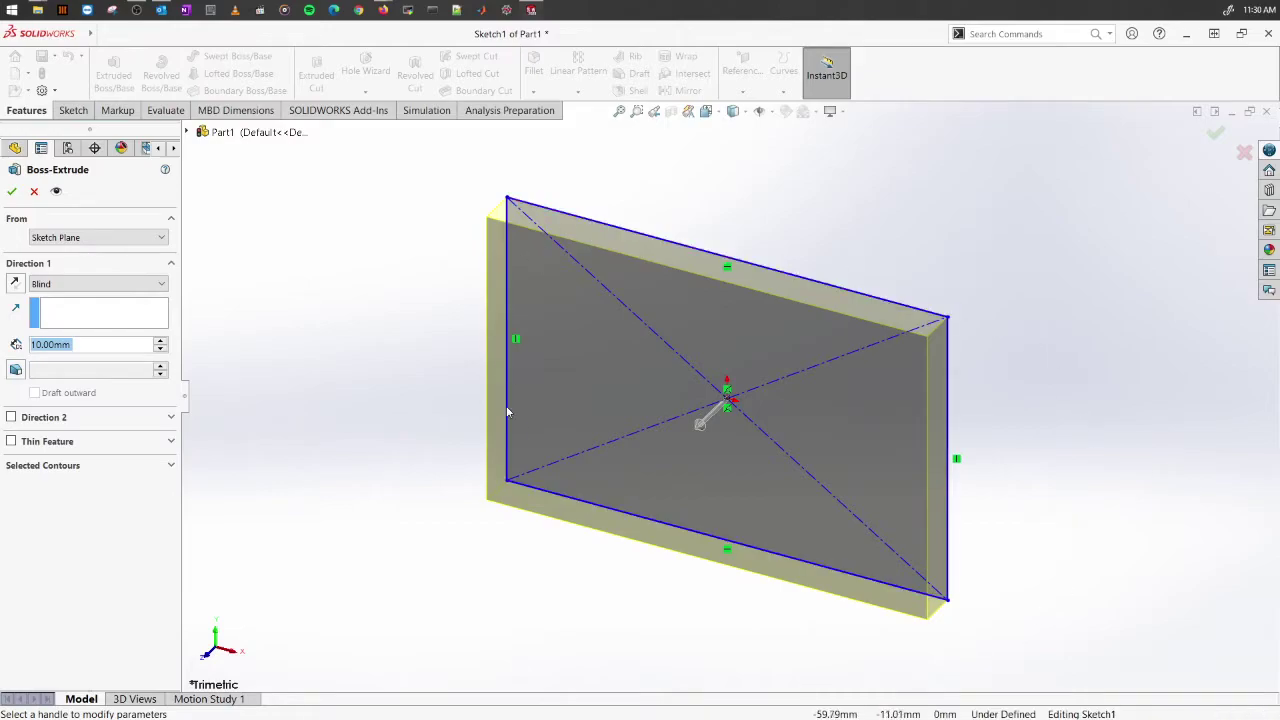
{"action": "middle_click_drag", "start_coordinate": [1034, 466], "coordinate": [1004, 465]}
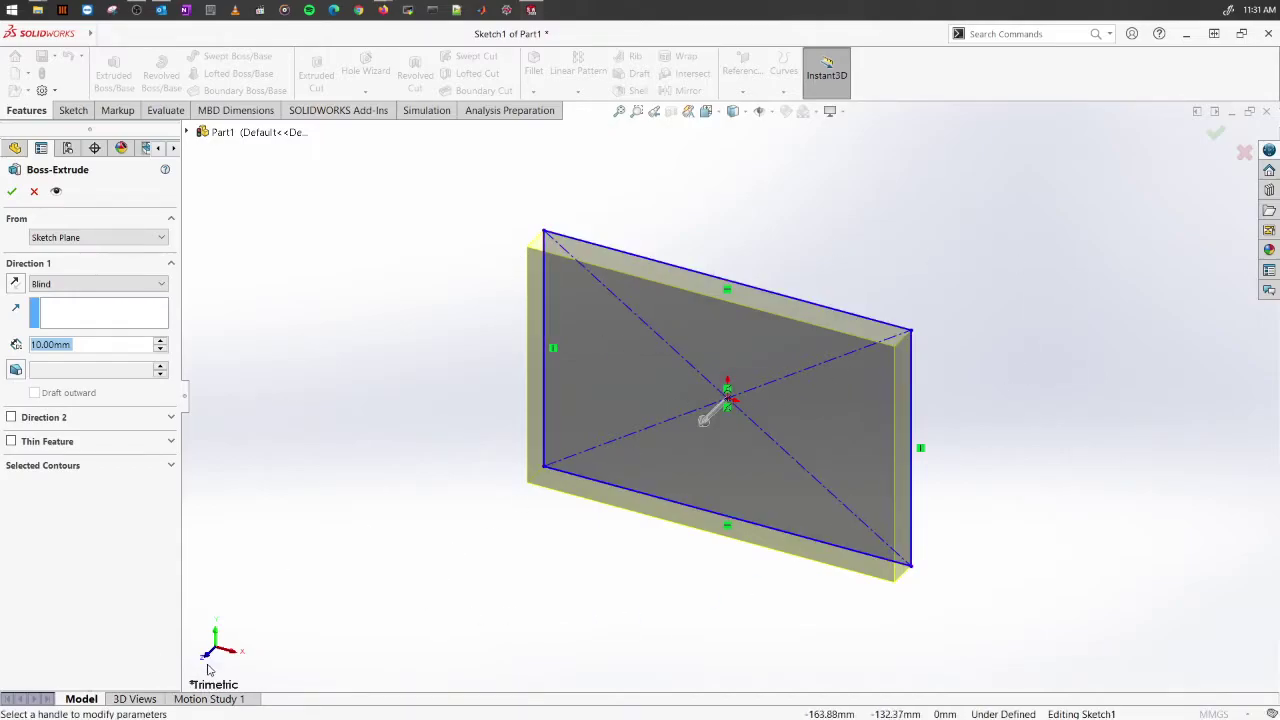
Flip the extrusion direction and back, then open the Direction 1 end-condition list
{"action": "left_click", "coordinate": [16, 289]}
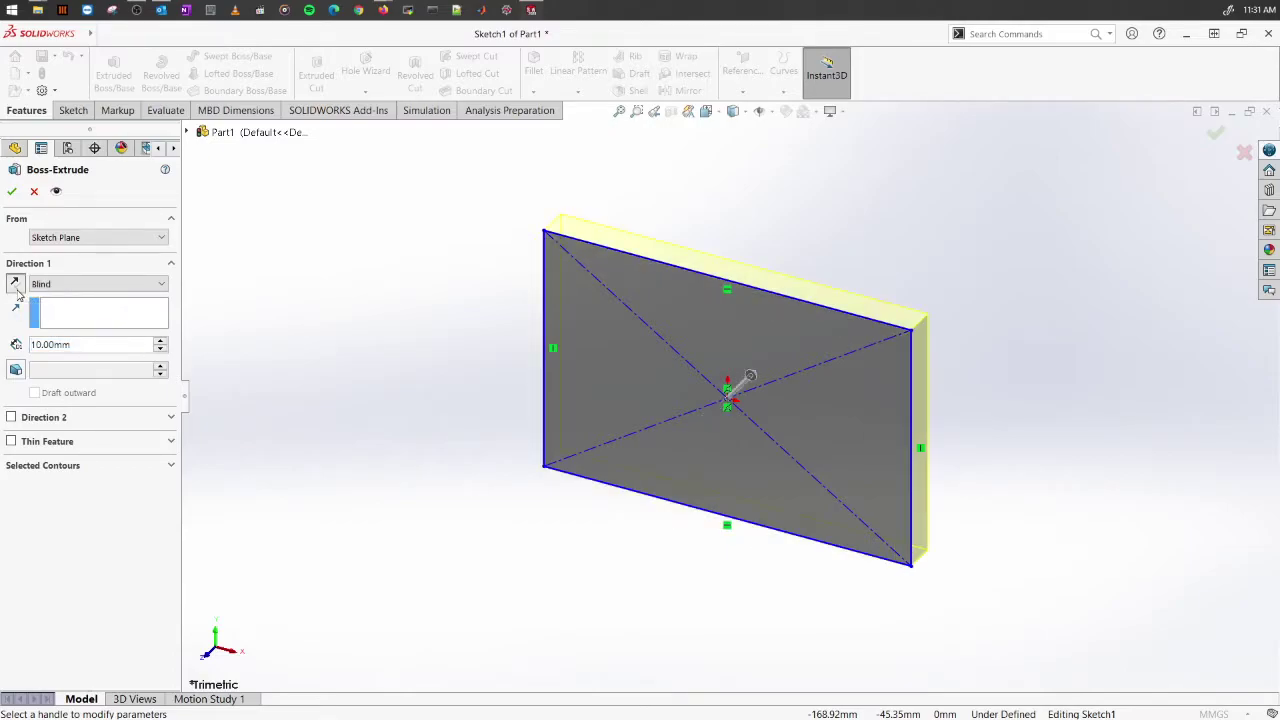
{"action": "left_click", "coordinate": [17, 292]}
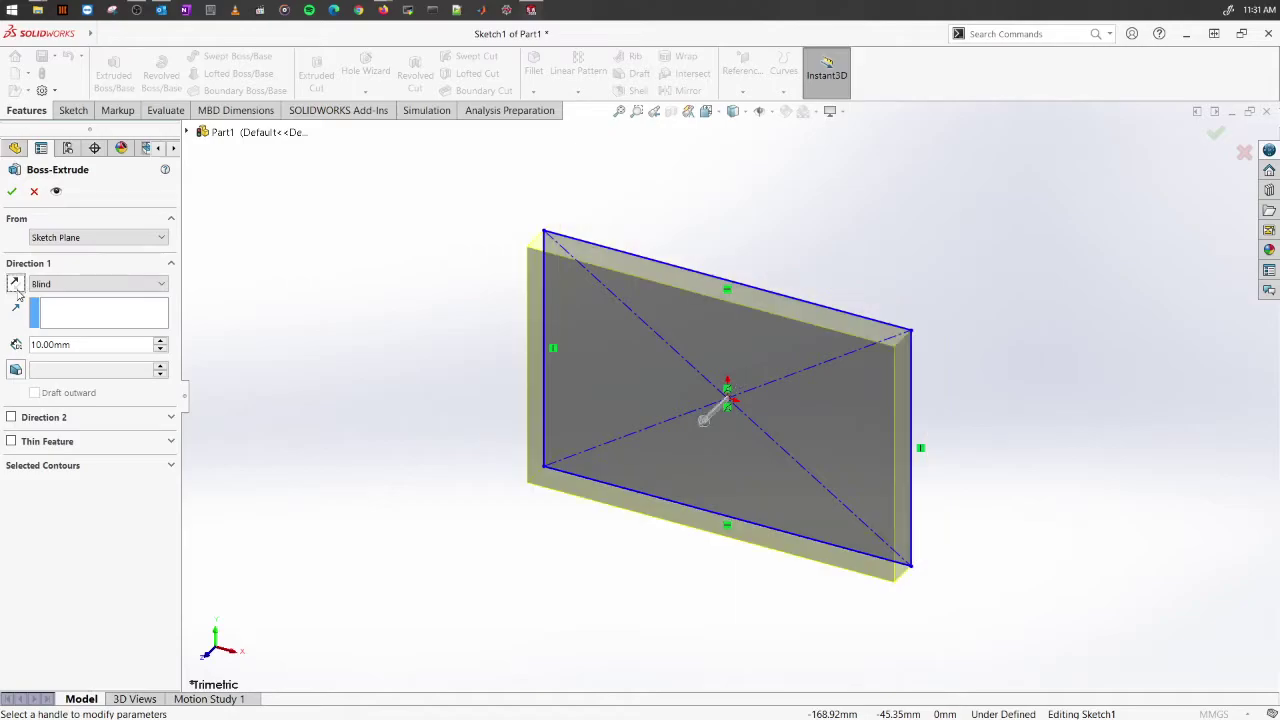
{"action": "left_click", "coordinate": [94, 287]}
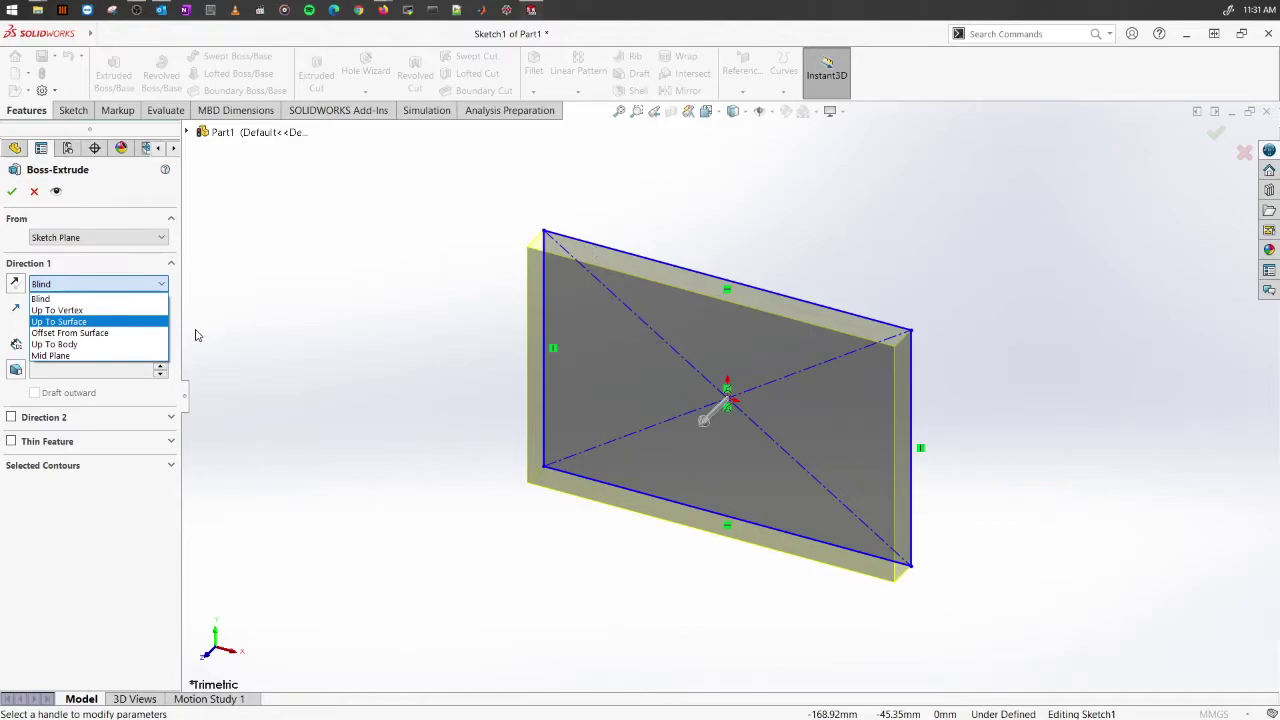
Set the extrusion depth to 50 mm, returning the end condition from Mid Plane to Blind
{"action": "left_click", "coordinate": [100, 362]}
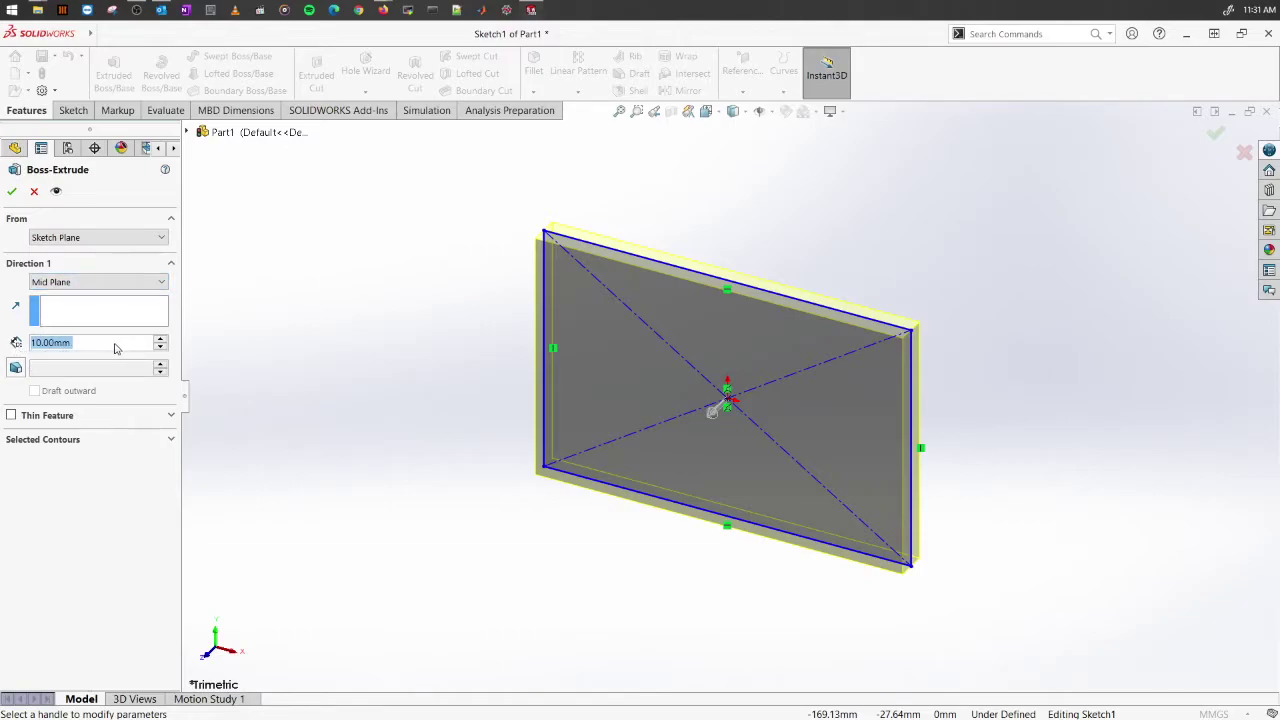
{"action": "left_click", "coordinate": [84, 342]}
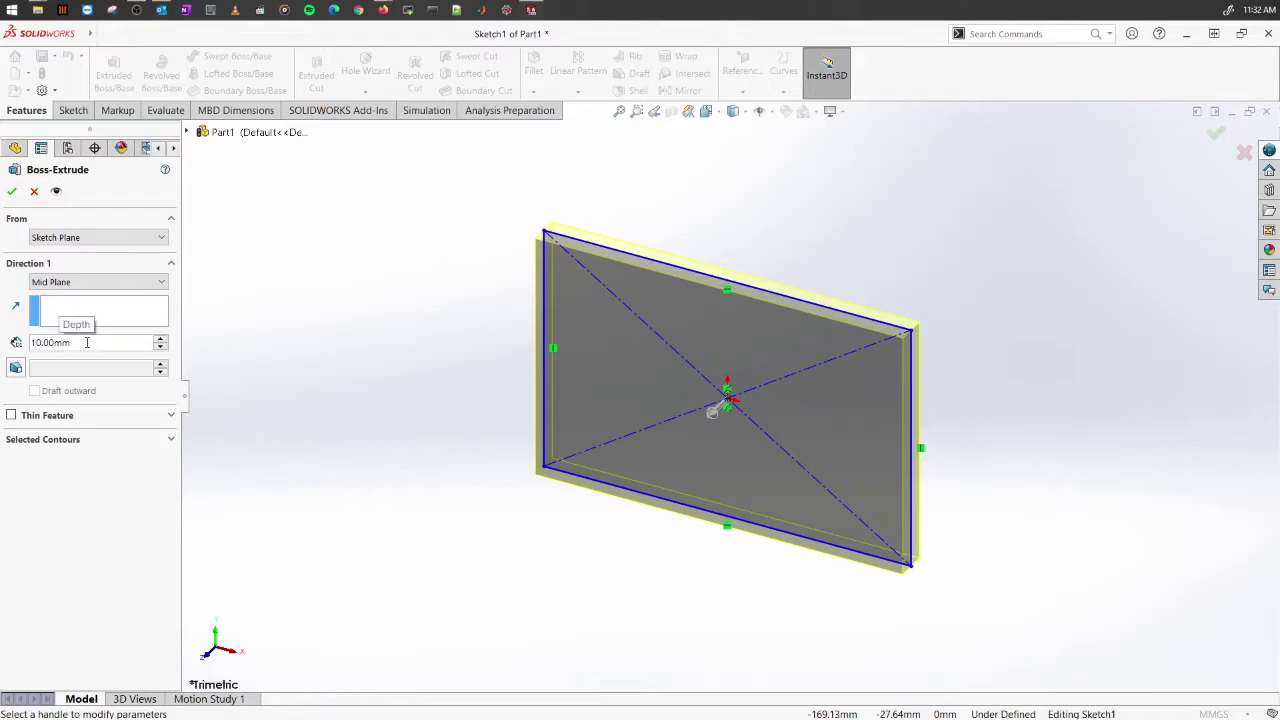
{"action": "double_click", "coordinate": [85, 342]}
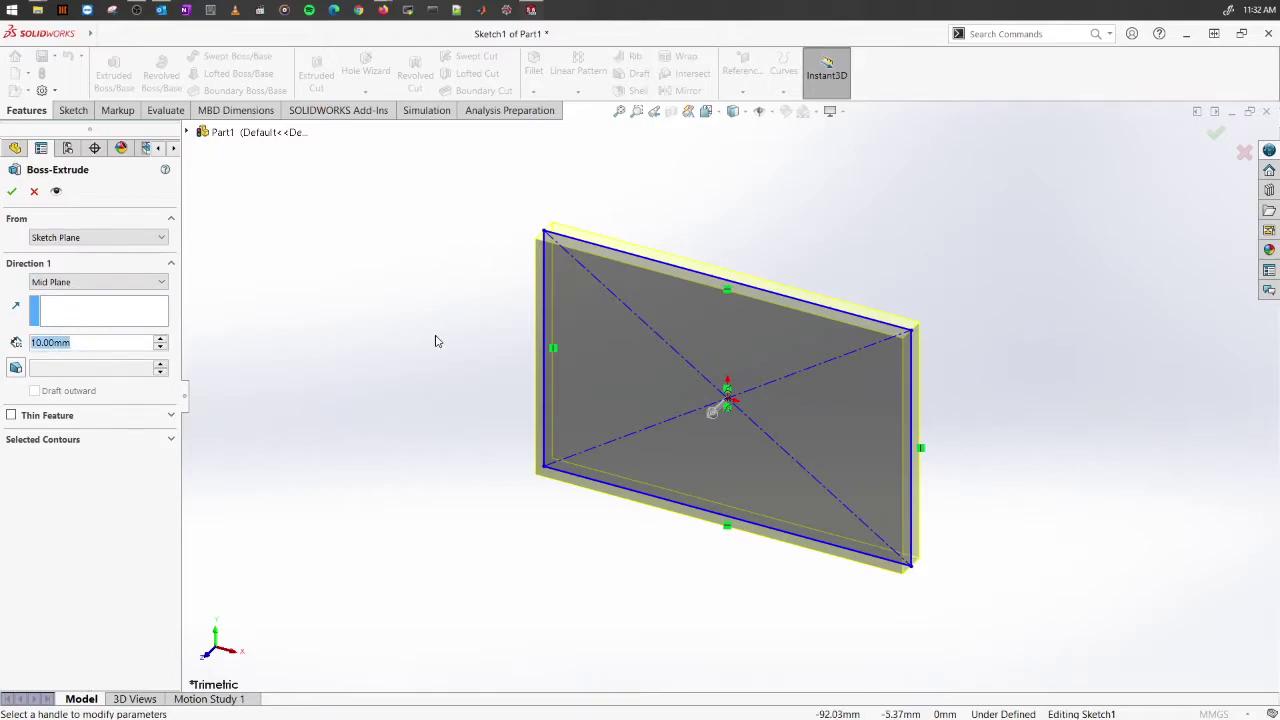
{"action": "type", "text": "50"}
{"action": "key", "text": "Return"}
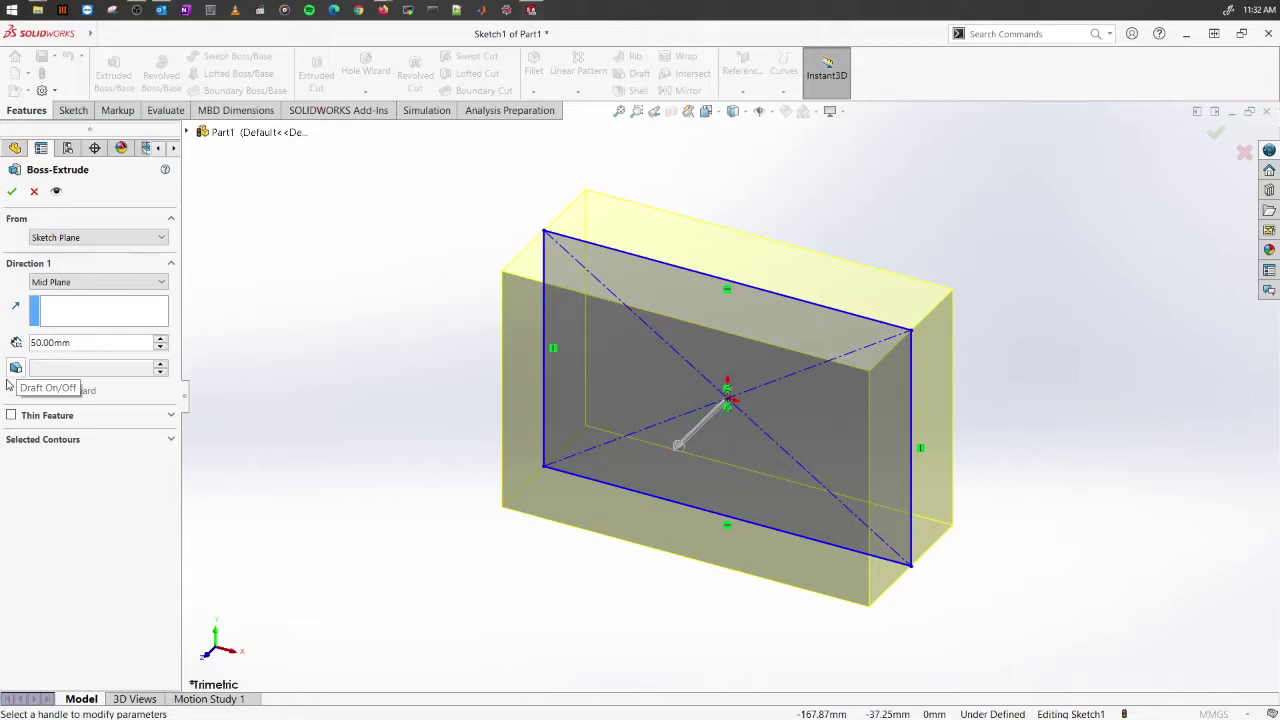
{"action": "left_click", "coordinate": [103, 283]}
{"action": "left_click", "coordinate": [45, 290]}
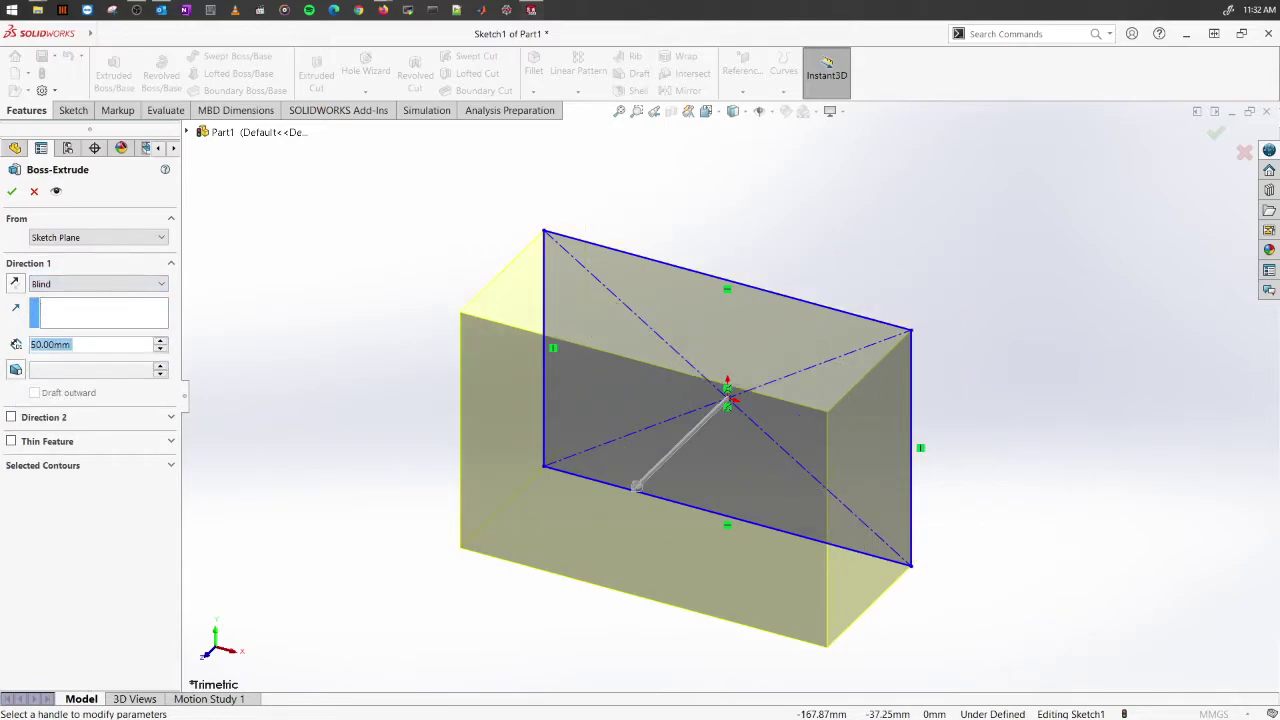
{"action": "key", "text": "f"}
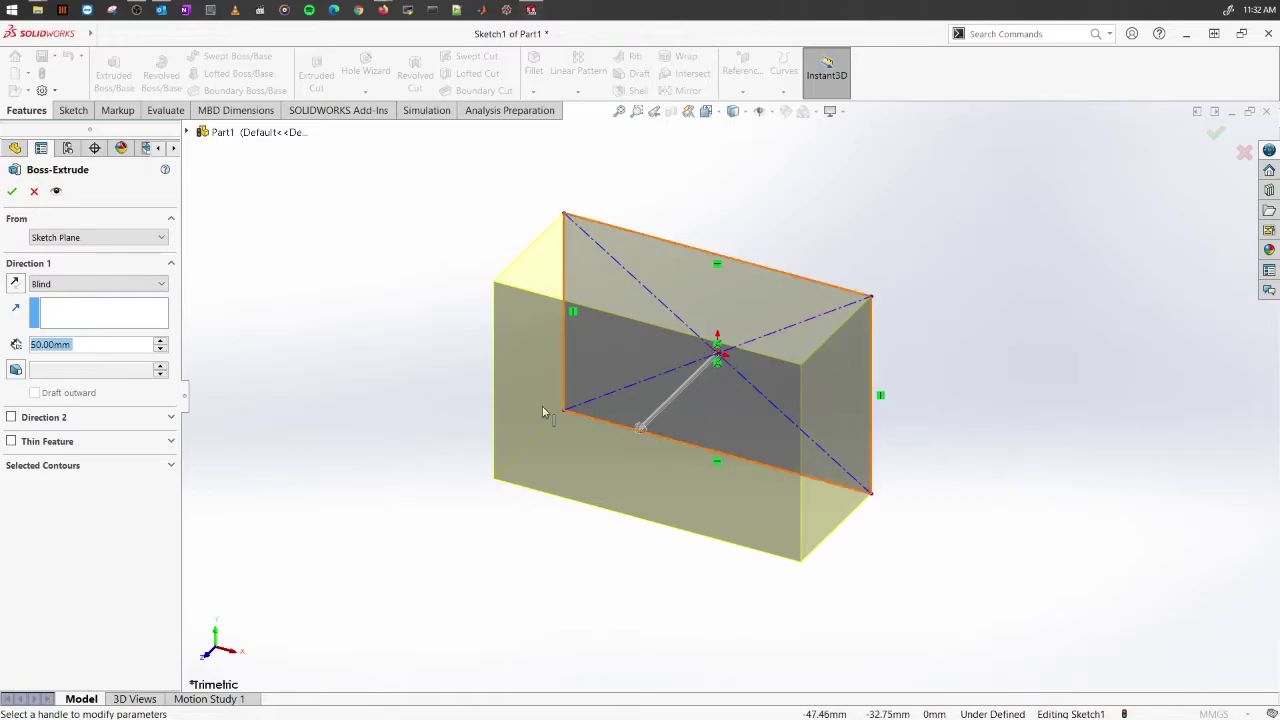
Enable draft with a 30° inward angle and orbit to check the tapered preview
{"action": "left_click", "coordinate": [15, 371]}
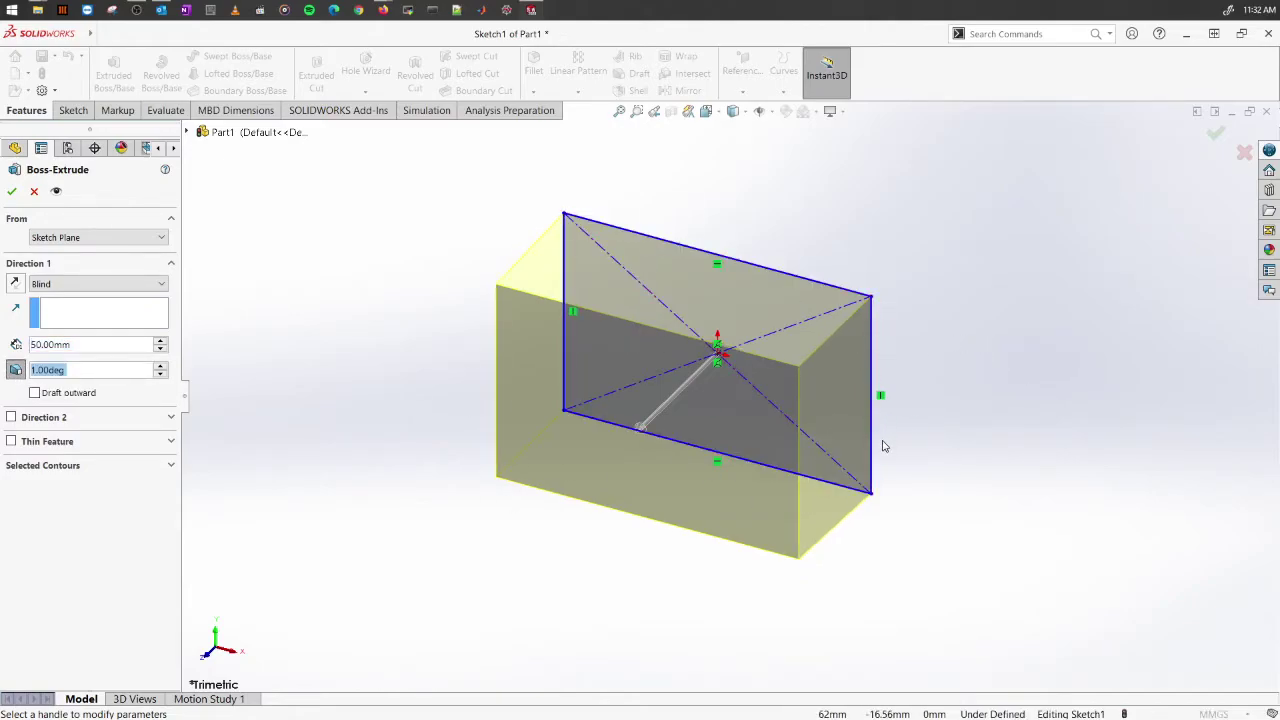
{"action": "left_click", "coordinate": [60, 370]}
{"action": "double_click", "coordinate": [74, 369]}
{"action": "type", "text": "30"}
{"action": "key", "text": "Return"}
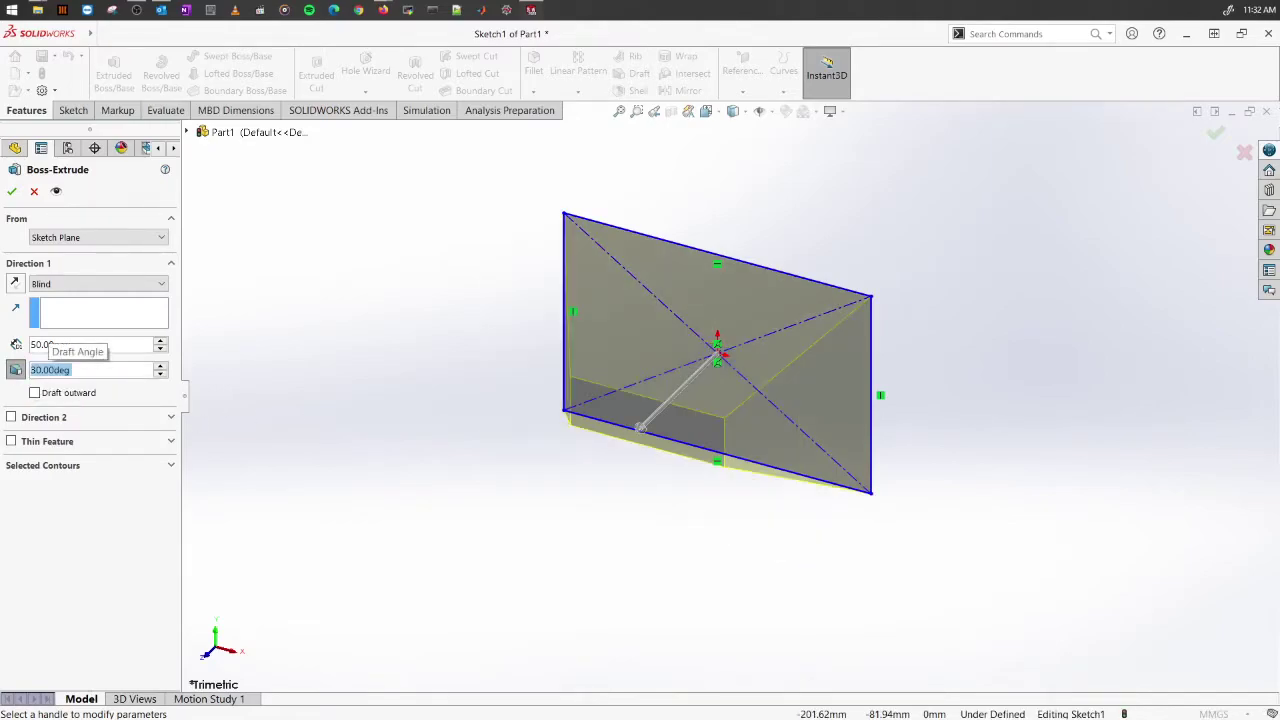
{"action": "mouse_move", "coordinate": [657, 541]}
{"action": "middle_mouse_down"}
{"action": "mouse_move", "coordinate": [695, 577]}
{"action": "mouse_move", "coordinate": [712, 279]}
{"action": "mouse_move", "coordinate": [843, 209]}
{"action": "mouse_move", "coordinate": [620, 180]}
{"action": "mouse_move", "coordinate": [543, 234]}
{"action": "mouse_move", "coordinate": [632, 234]}
{"action": "mouse_move", "coordinate": [745, 290]}
{"action": "middle_mouse_up"}
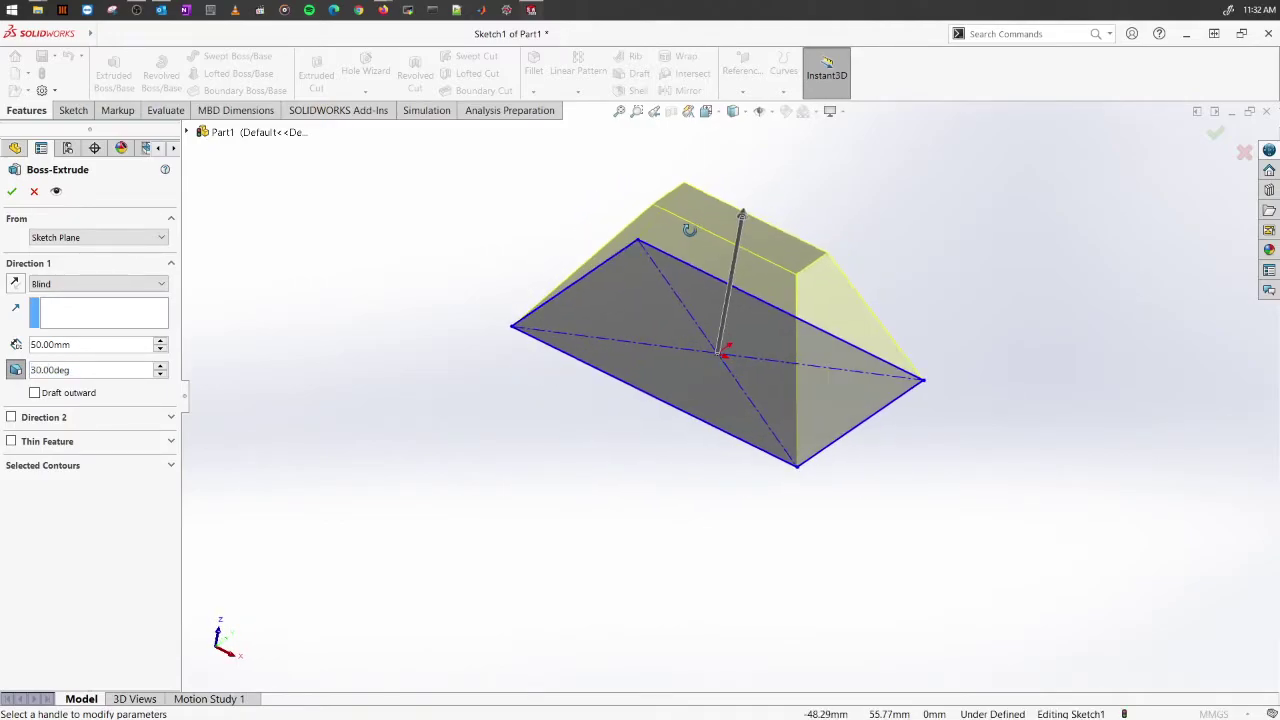
{"action": "key", "text": "f"}
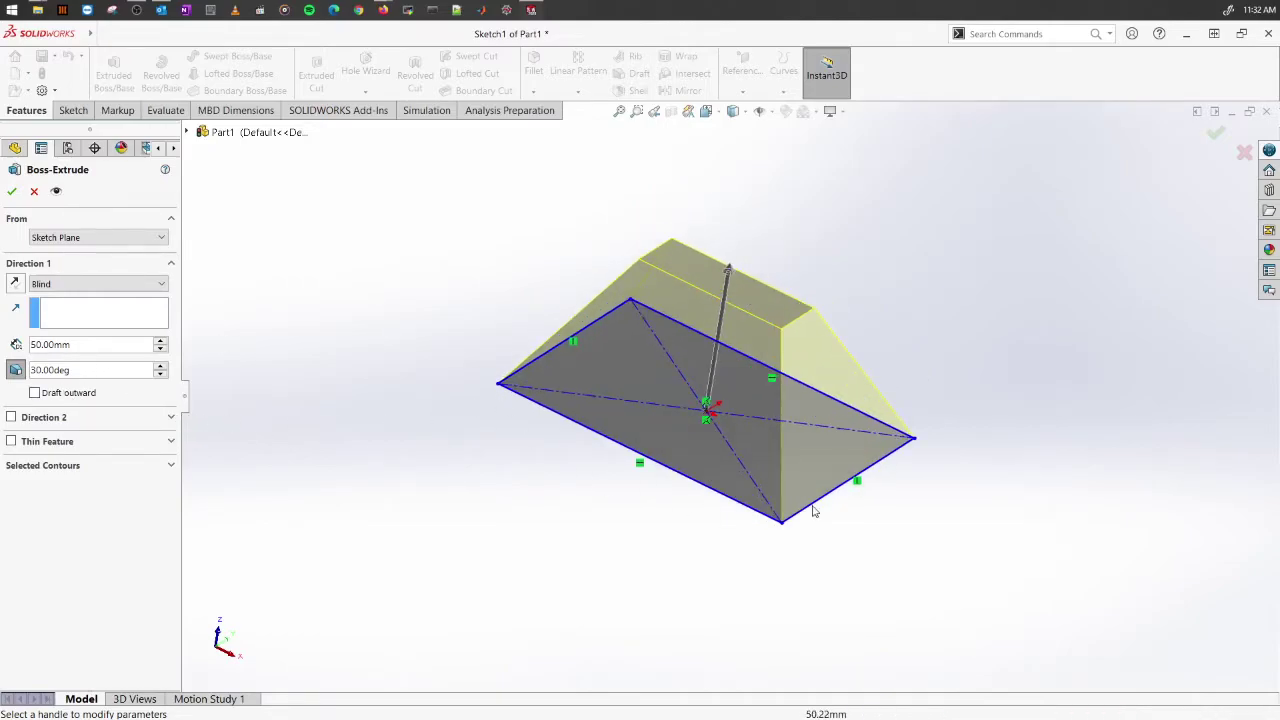
{"action": "middle_click_drag", "start_coordinate": [903, 300], "coordinate": [627, 360]}
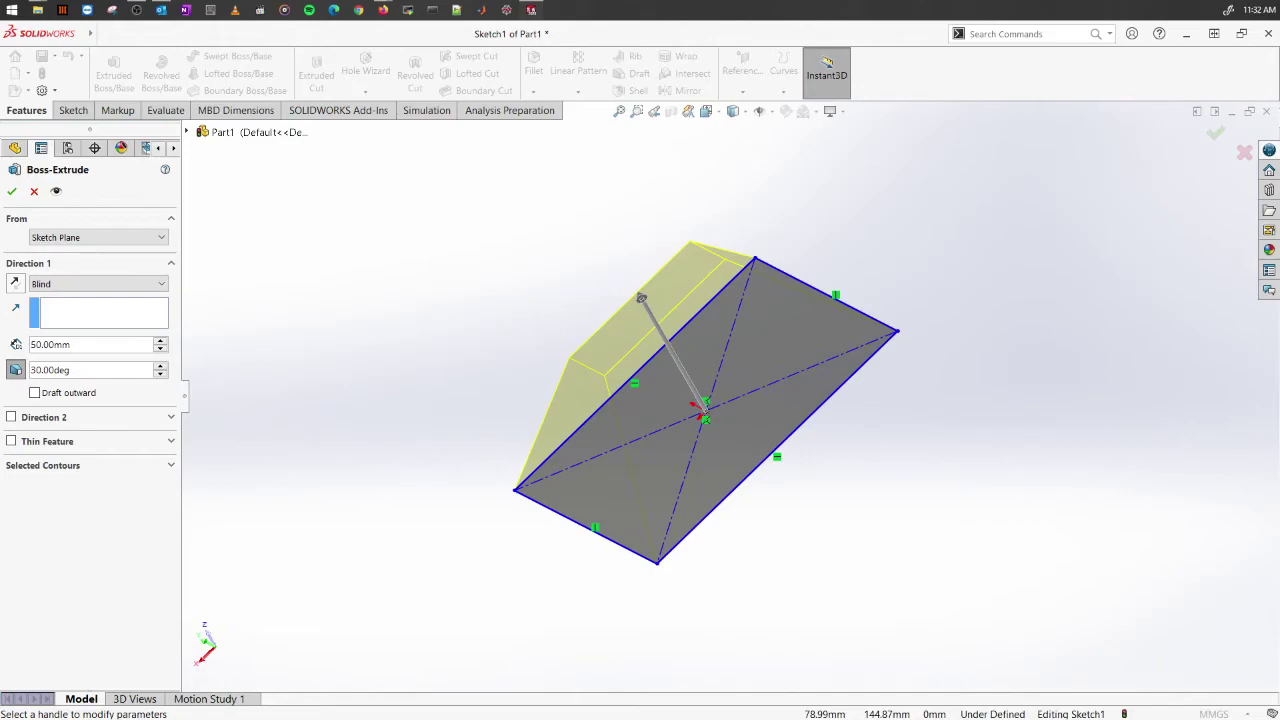
{"action": "middle_click_drag", "start_coordinate": [490, 445], "coordinate": [643, 340]}
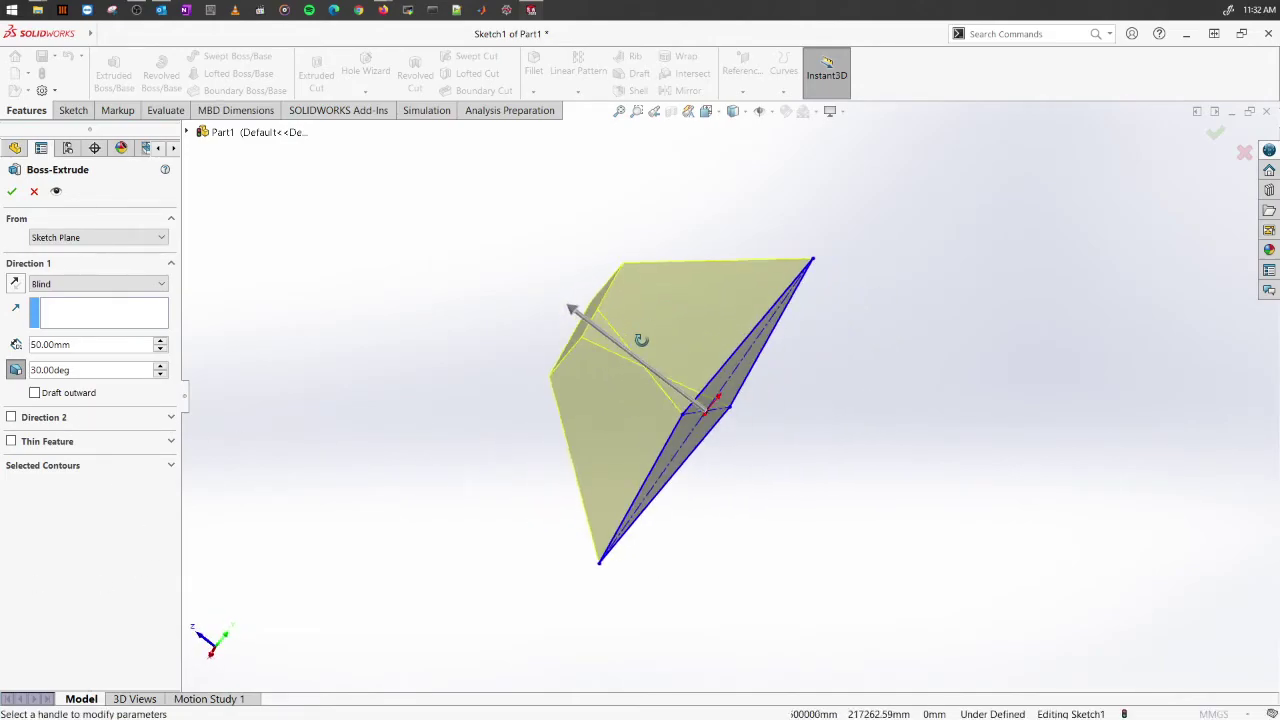
{"action": "middle_click_drag", "start_coordinate": [600, 508], "coordinate": [711, 503]}
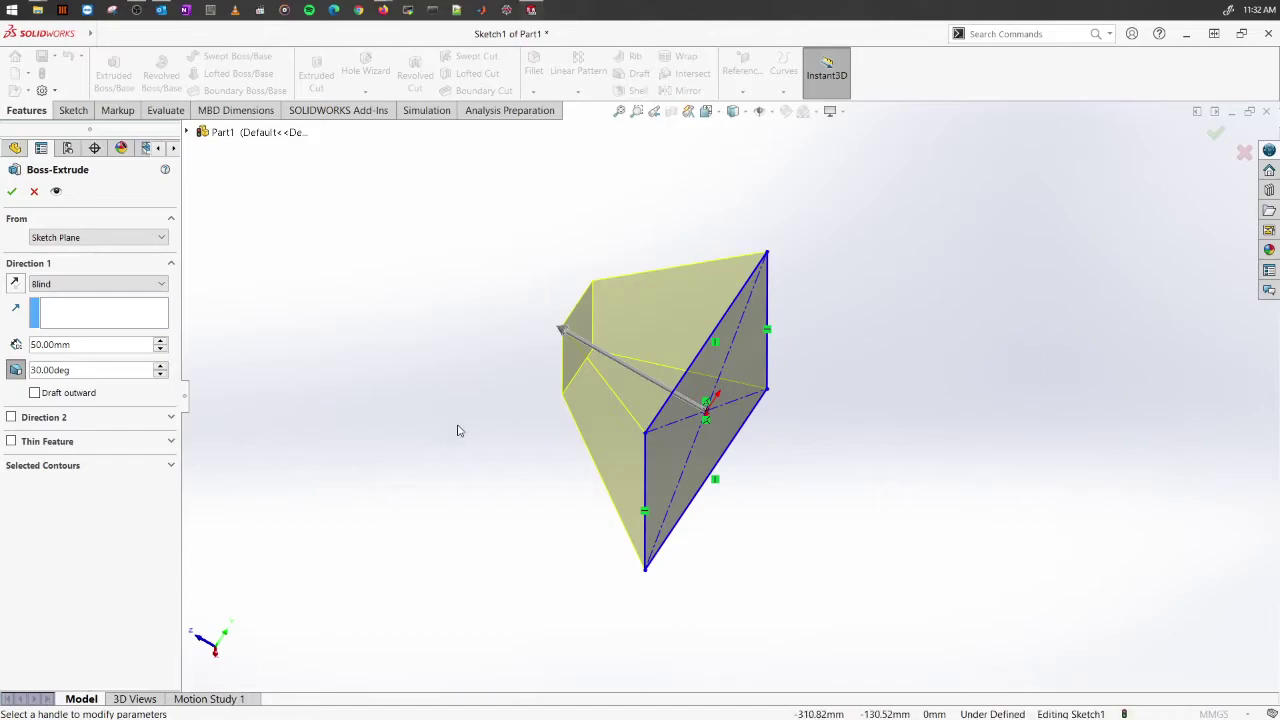
{"action": "middle_click_drag", "start_coordinate": [840, 446], "coordinate": [808, 401]}
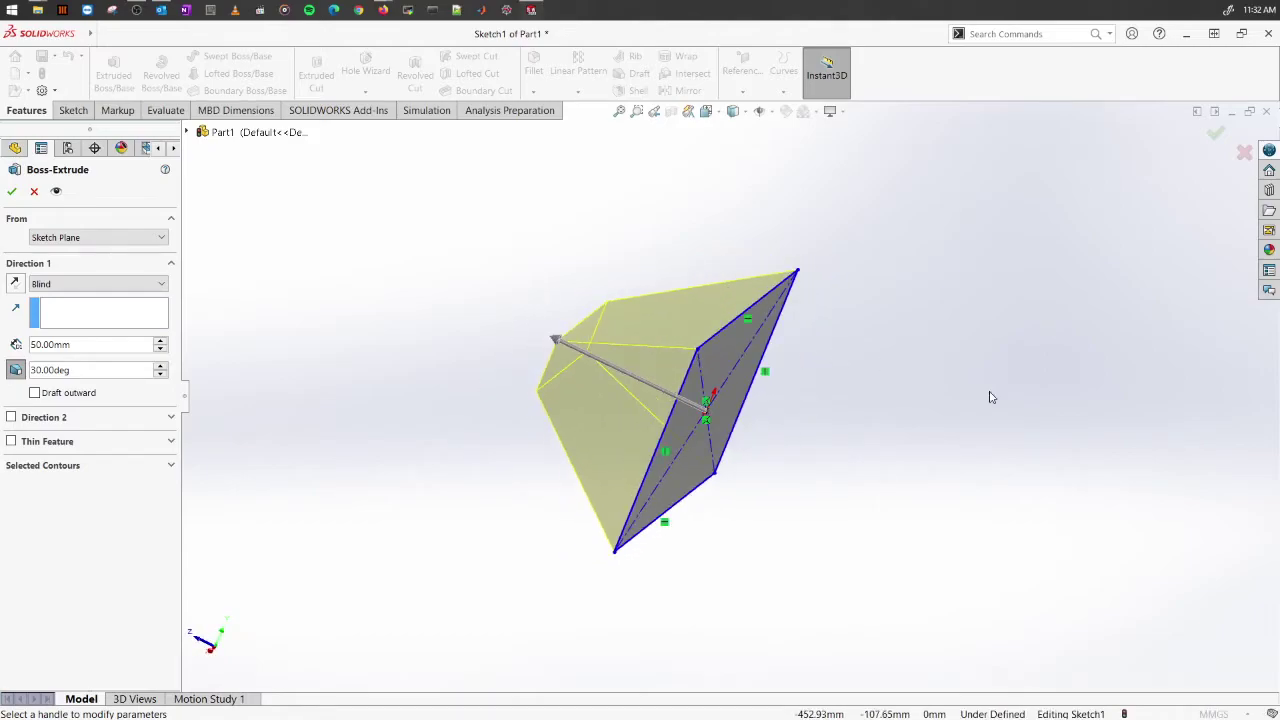
{"action": "middle_click_drag", "start_coordinate": [777, 449], "coordinate": [795, 470]}
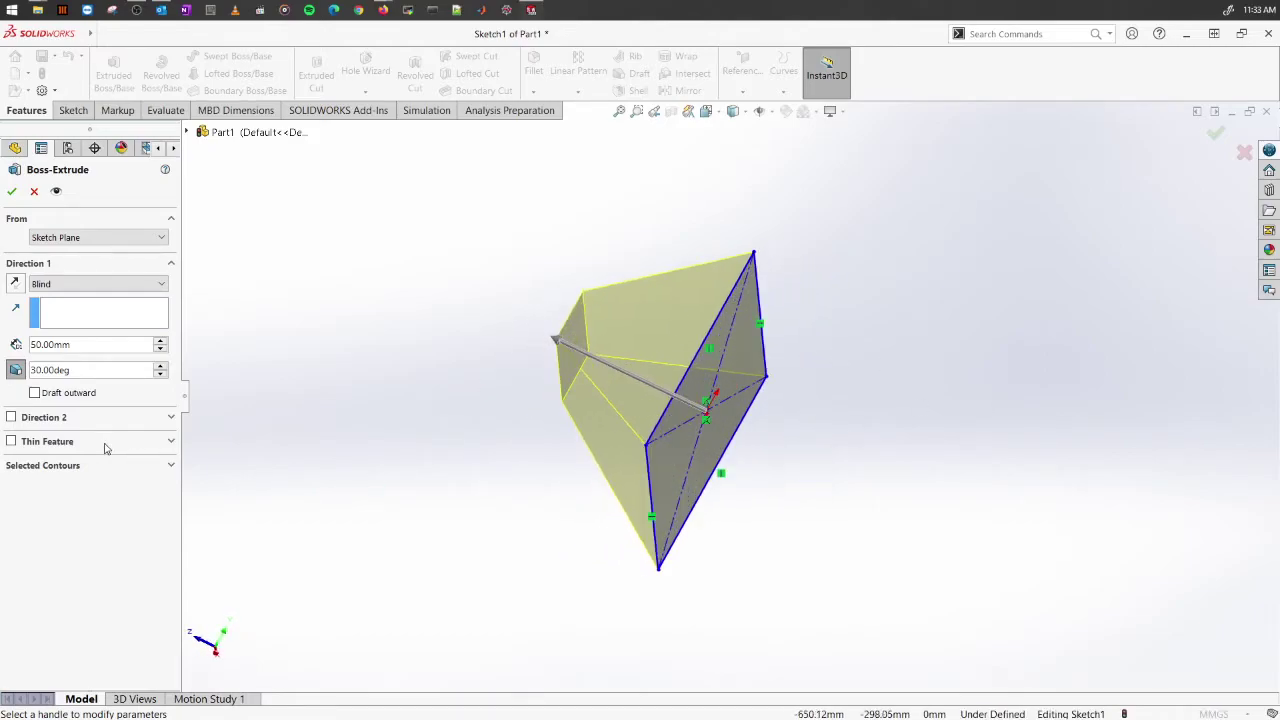
Add a 30 mm Direction 2 extrusion without draft and accept the feature as Boss-Extrude1
{"action": "left_click", "coordinate": [171, 418]}
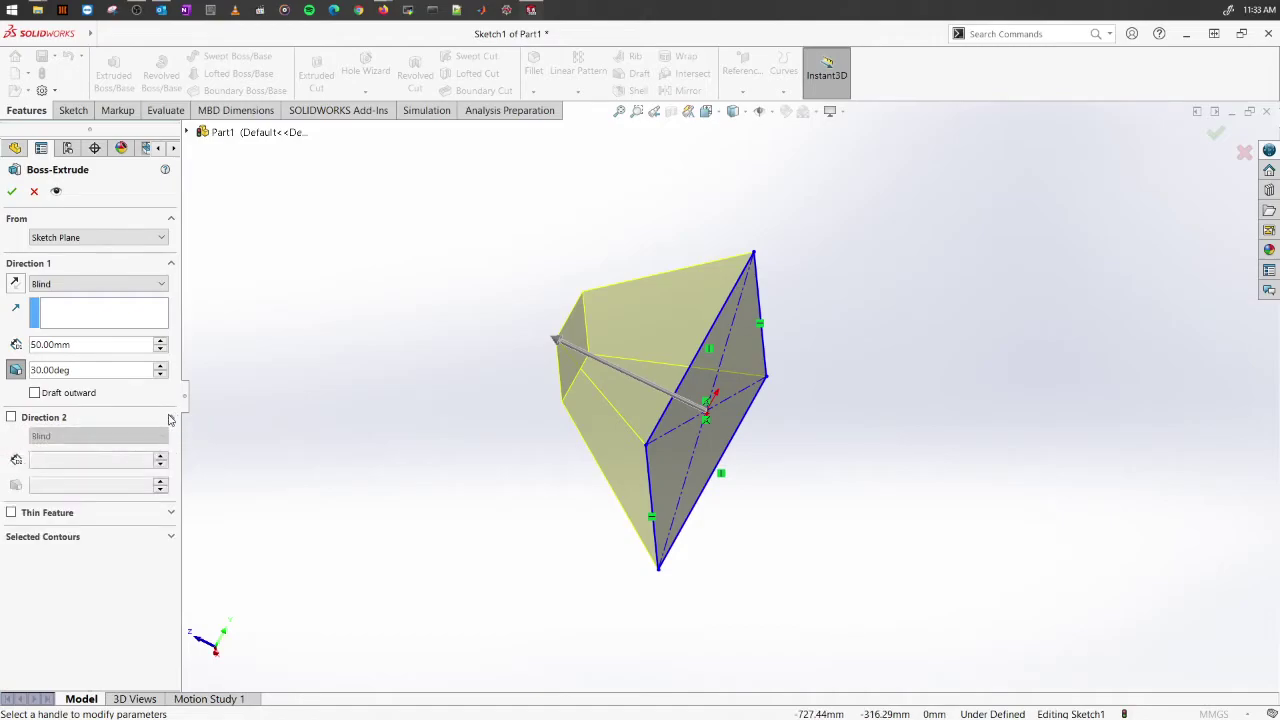
{"action": "left_click", "coordinate": [11, 418]}
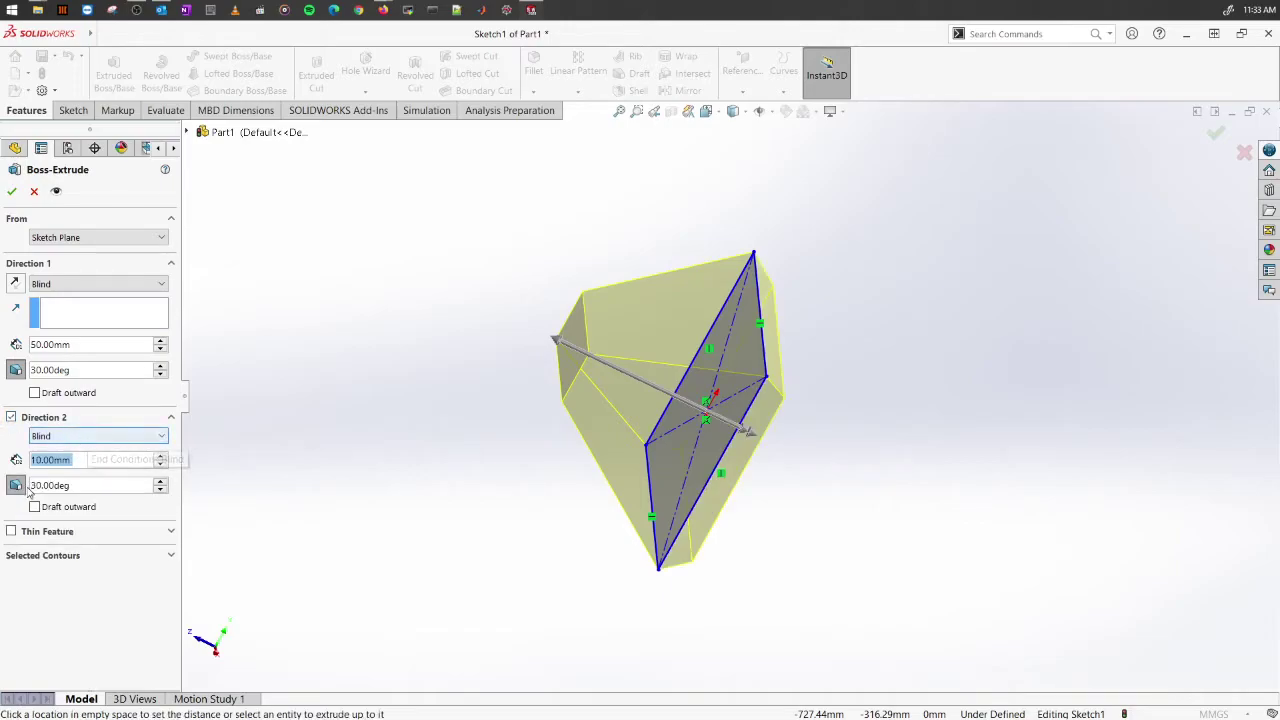
{"action": "left_click", "coordinate": [15, 485]}
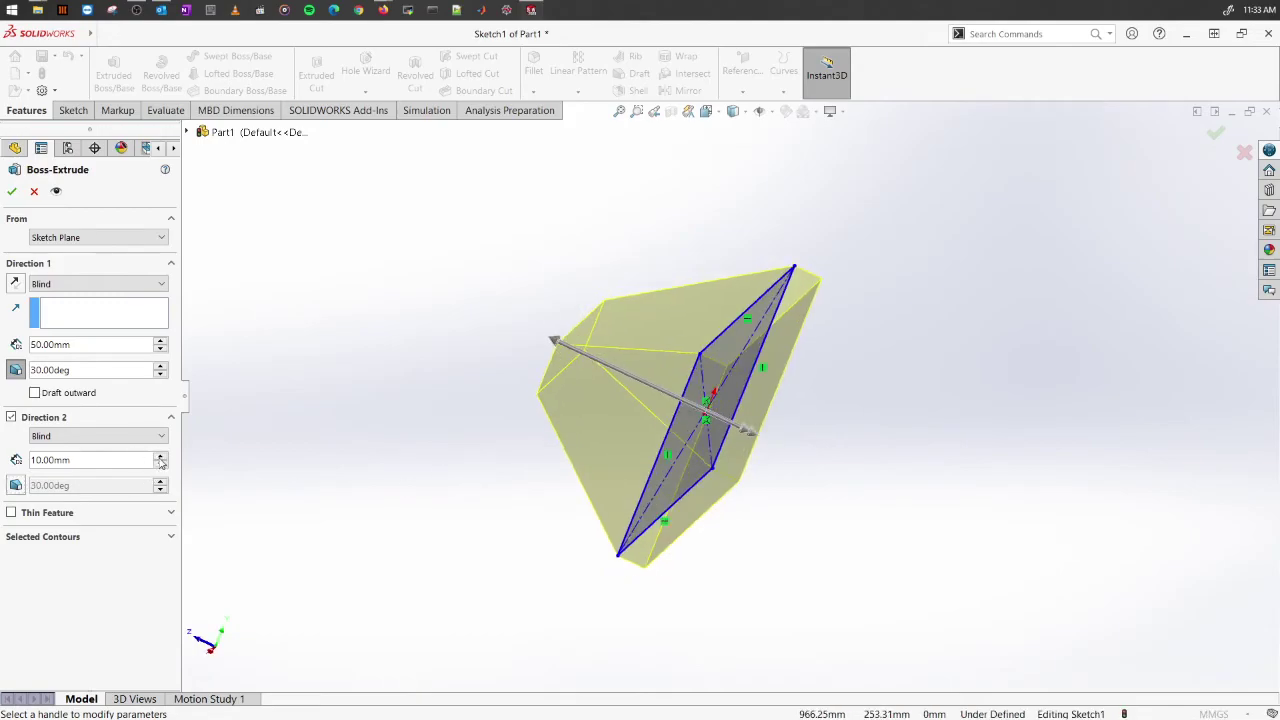
{"action": "left_click", "coordinate": [160, 456]}
{"action": "left_click", "coordinate": [160, 456]}
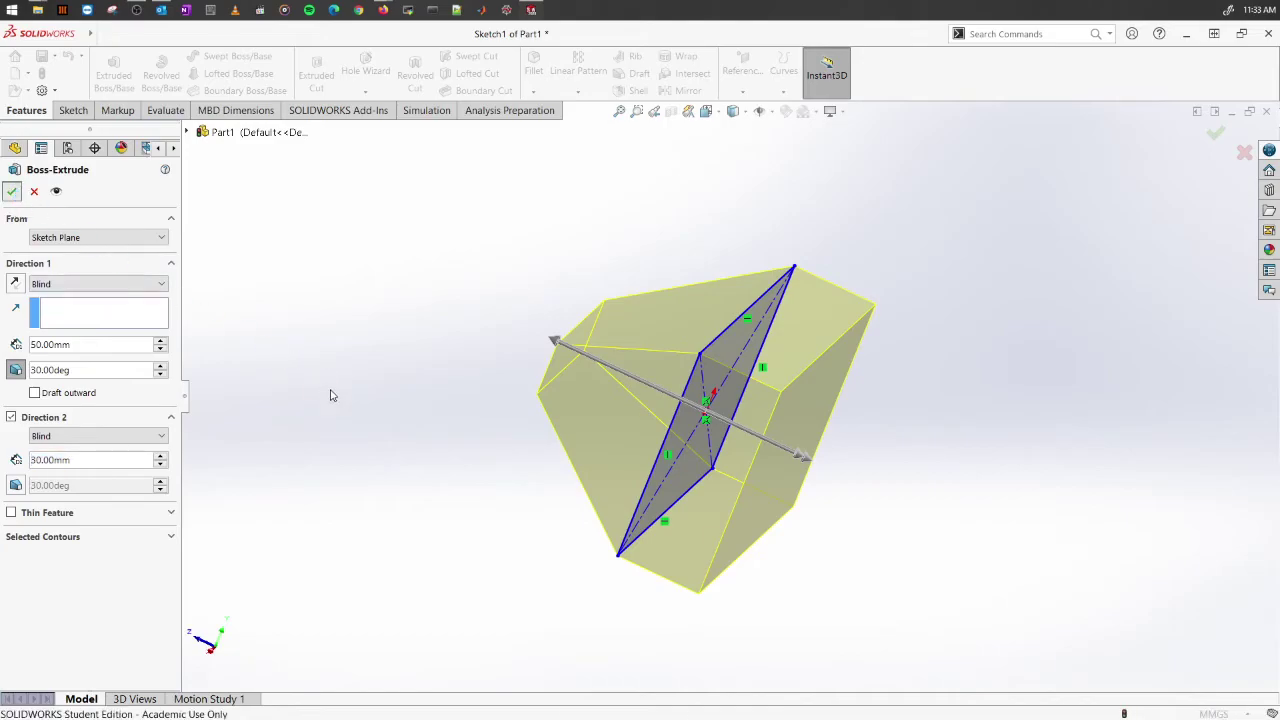
{"action": "key", "text": "Return"}
{"action": "middle_click_drag", "start_coordinate": [403, 426], "coordinate": [480, 245]}
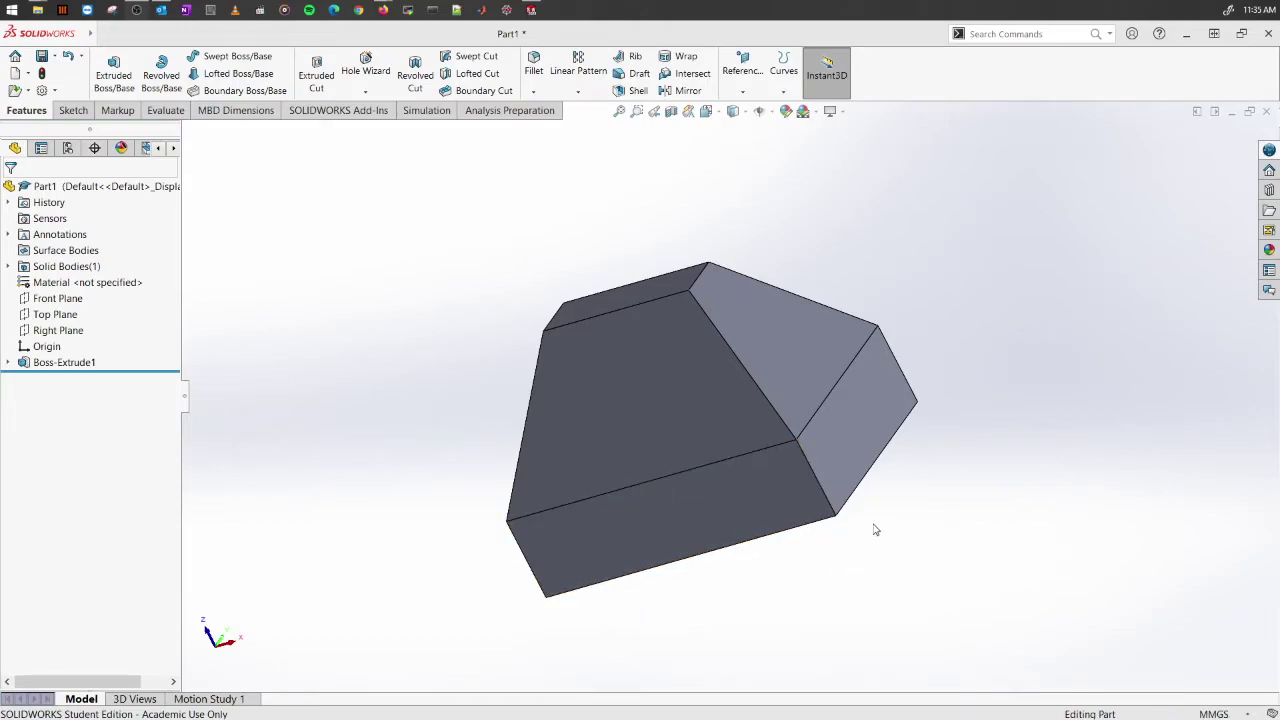
Delete Boss-Extrude1 from the FeatureManager tree and confirm the deletion
{"action": "middle_click_drag", "start_coordinate": [874, 531], "coordinate": [750, 556]}
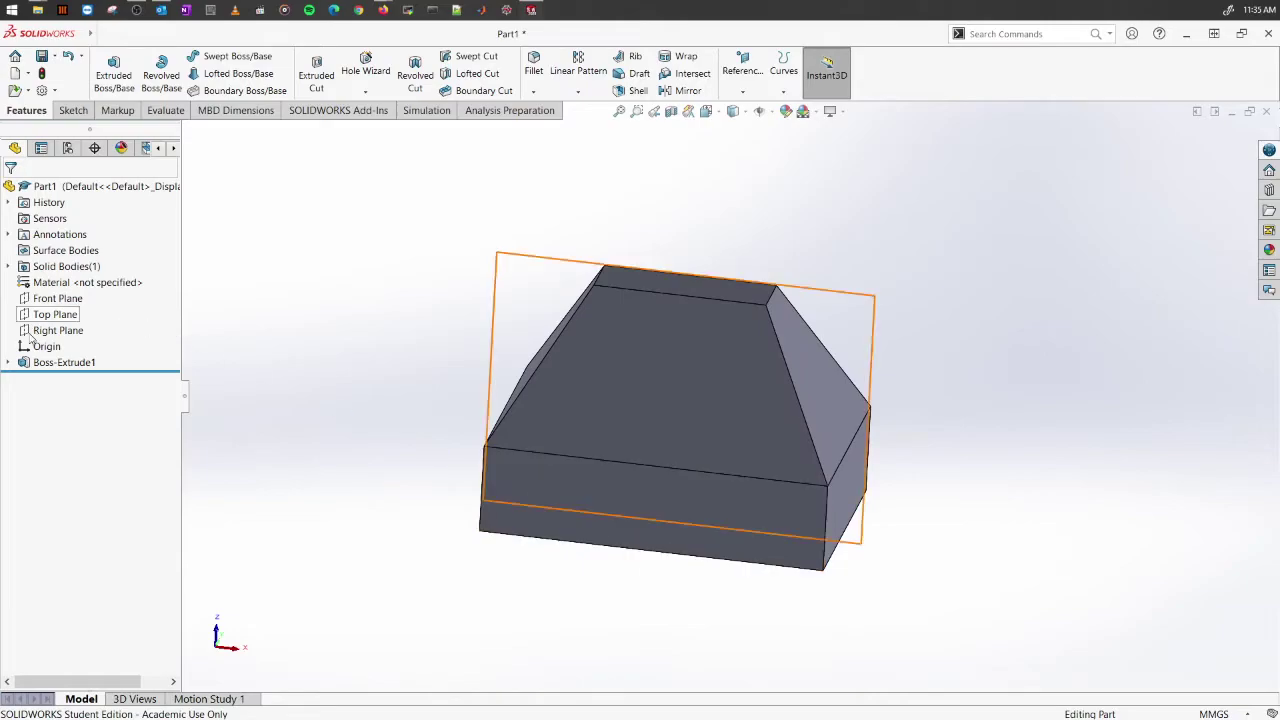
{"action": "left_click", "coordinate": [83, 366]}
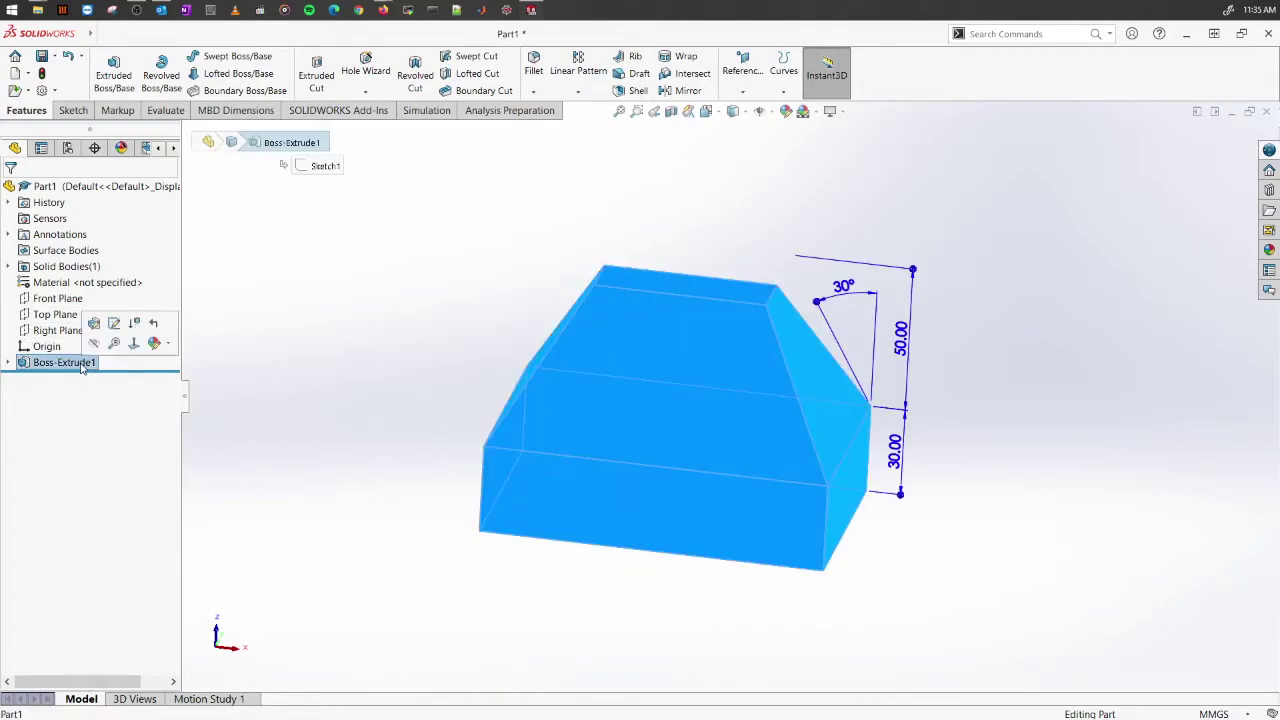
{"action": "right_click", "coordinate": [83, 366]}
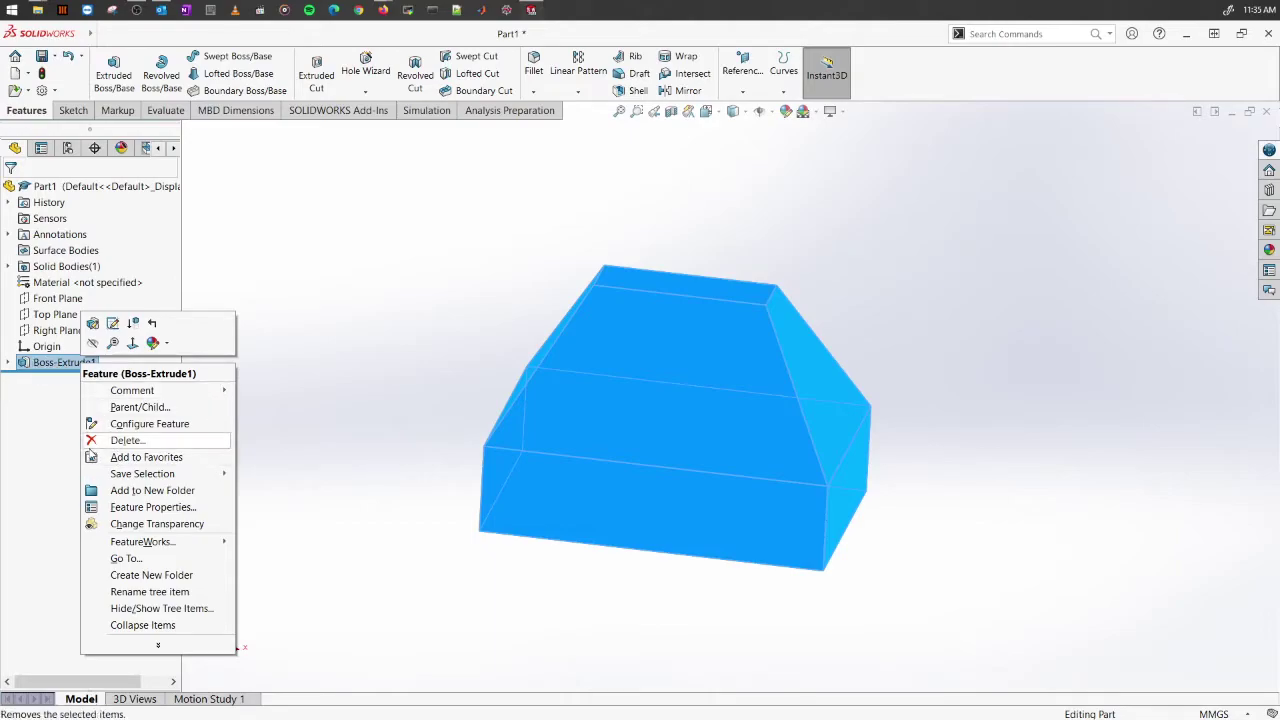
{"action": "left_click", "coordinate": [126, 440]}
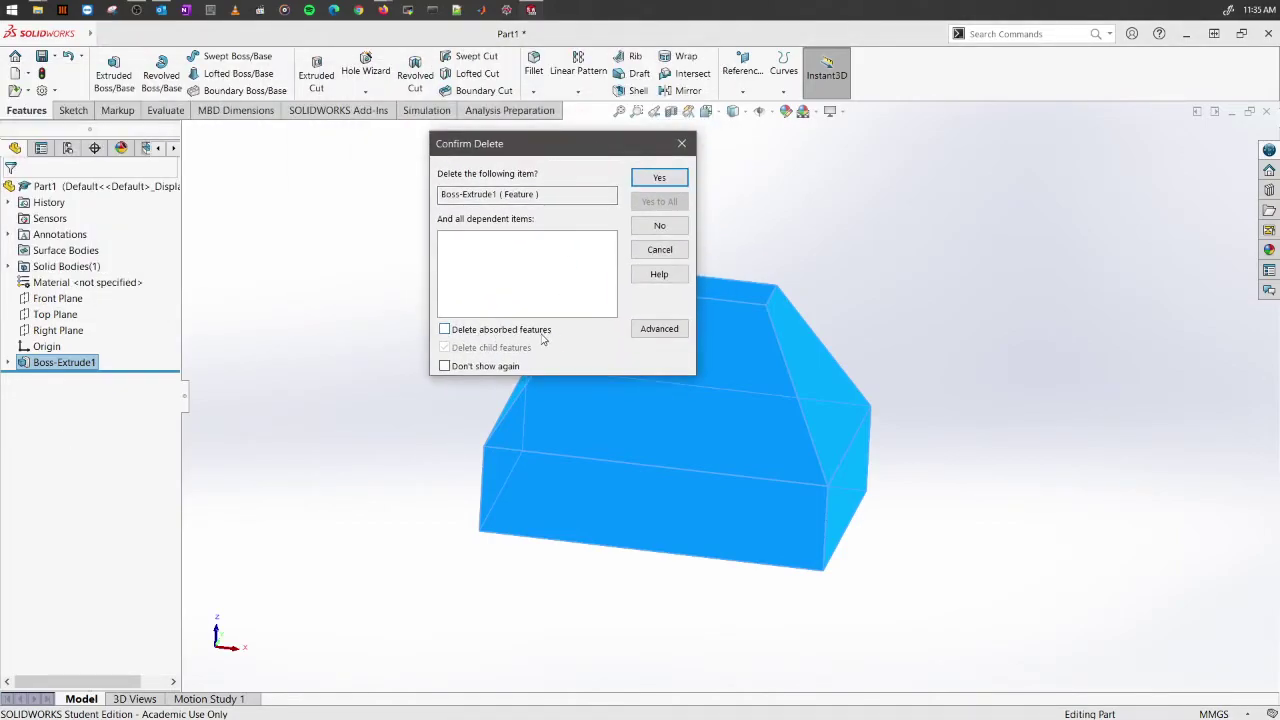
{"action": "left_click", "coordinate": [660, 178]}
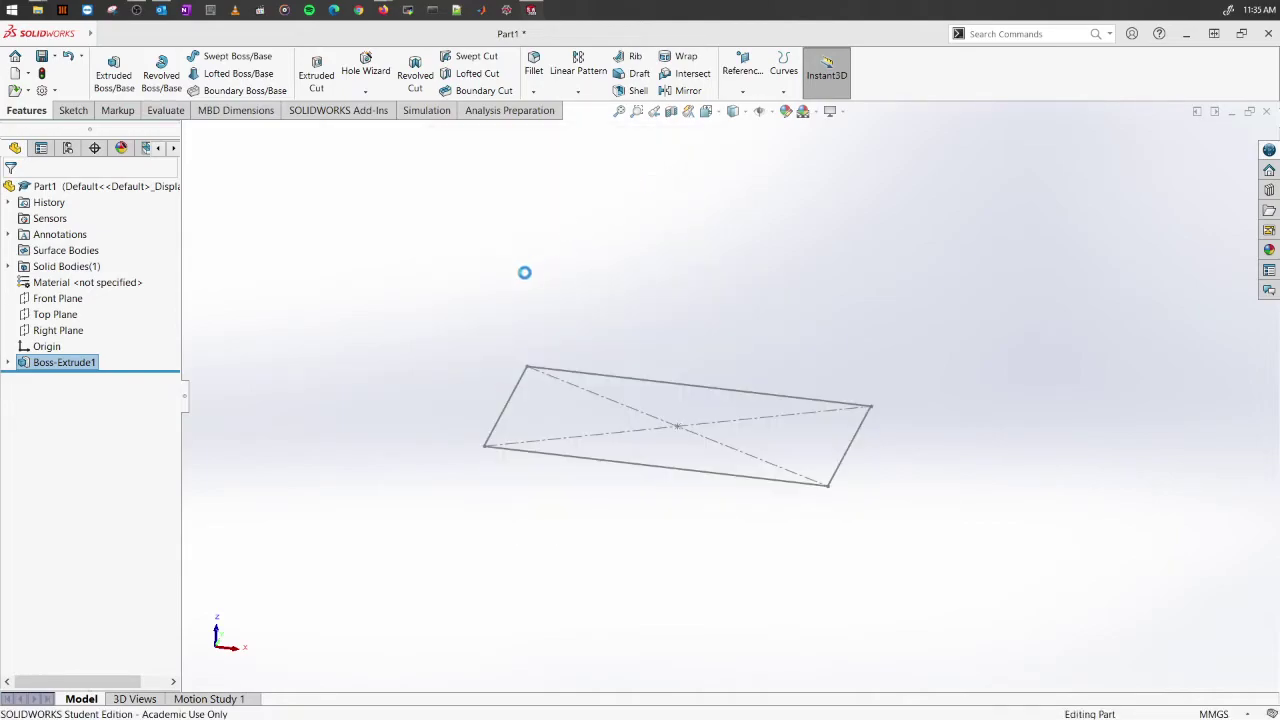
{"action": "mouse_move", "coordinate": [671, 340]}
{"action": "middle_mouse_down"}
{"action": "mouse_move", "coordinate": [654, 423]}
{"action": "mouse_move", "coordinate": [668, 372]}
{"action": "middle_mouse_up"}
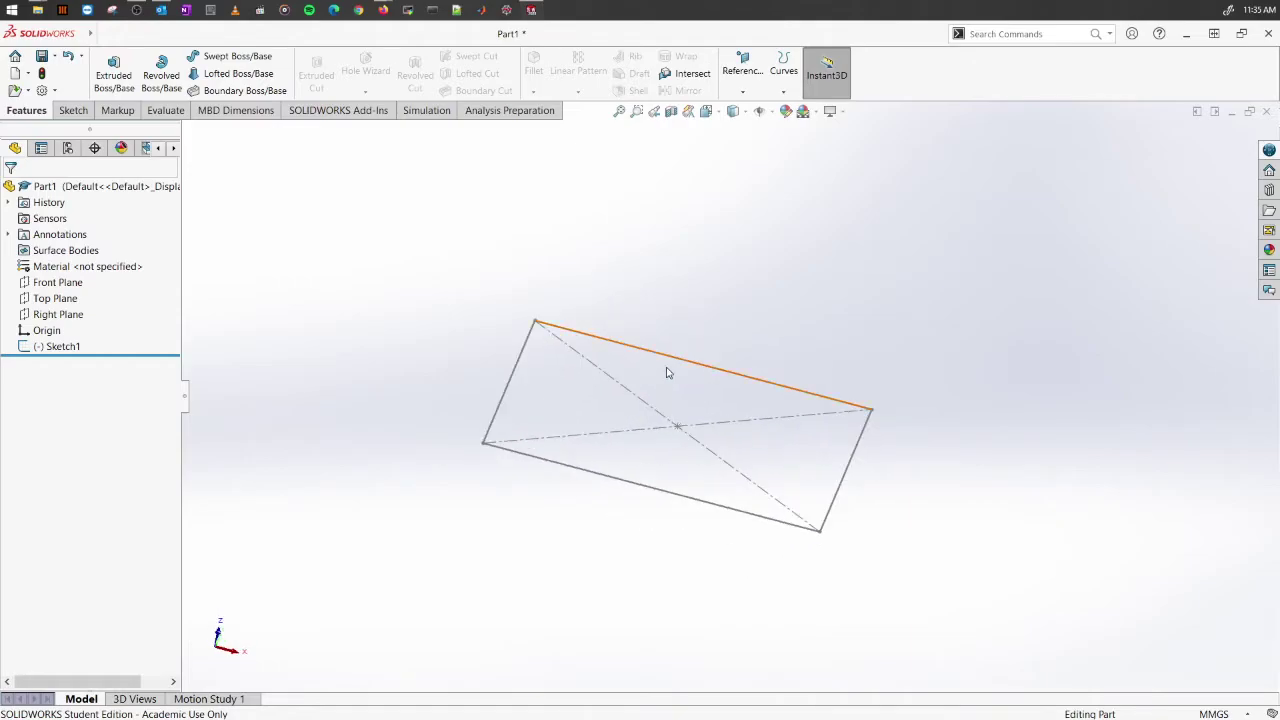
{"action": "right_click", "coordinate": [69, 347]}
{"action": "left_click", "coordinate": [309, 213]}
{"action": "left_click", "coordinate": [113, 75]}
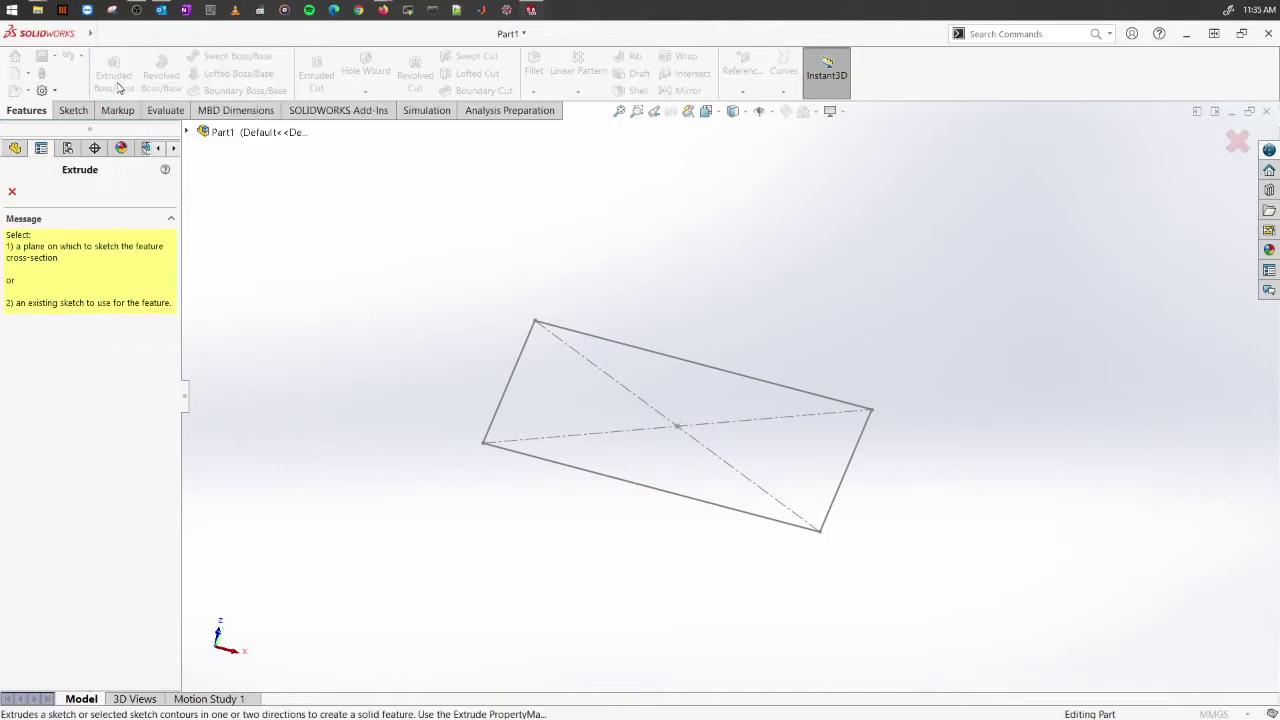
{"action": "left_click", "coordinate": [688, 367]}
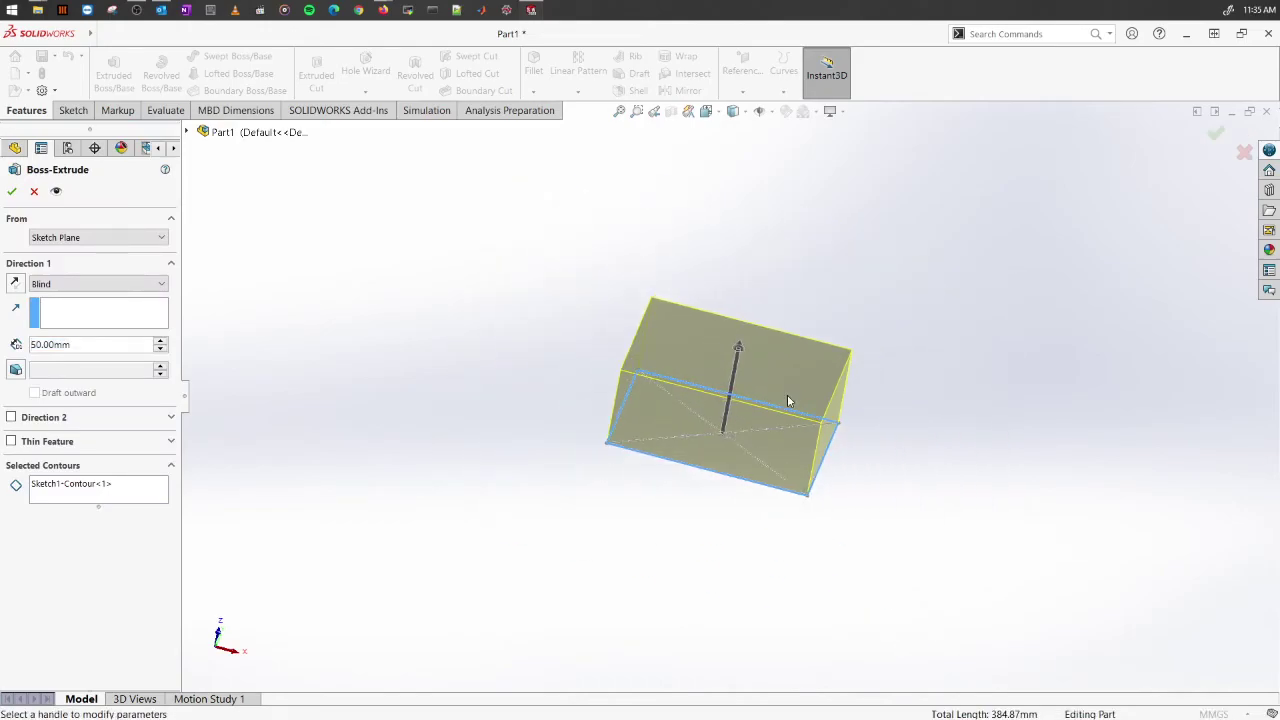
{"action": "middle_click_drag", "start_coordinate": [723, 425], "coordinate": [771, 402]}
{"action": "scroll", "coordinate": [734, 449], "scroll_direction": "down", "scroll_amount": 4}
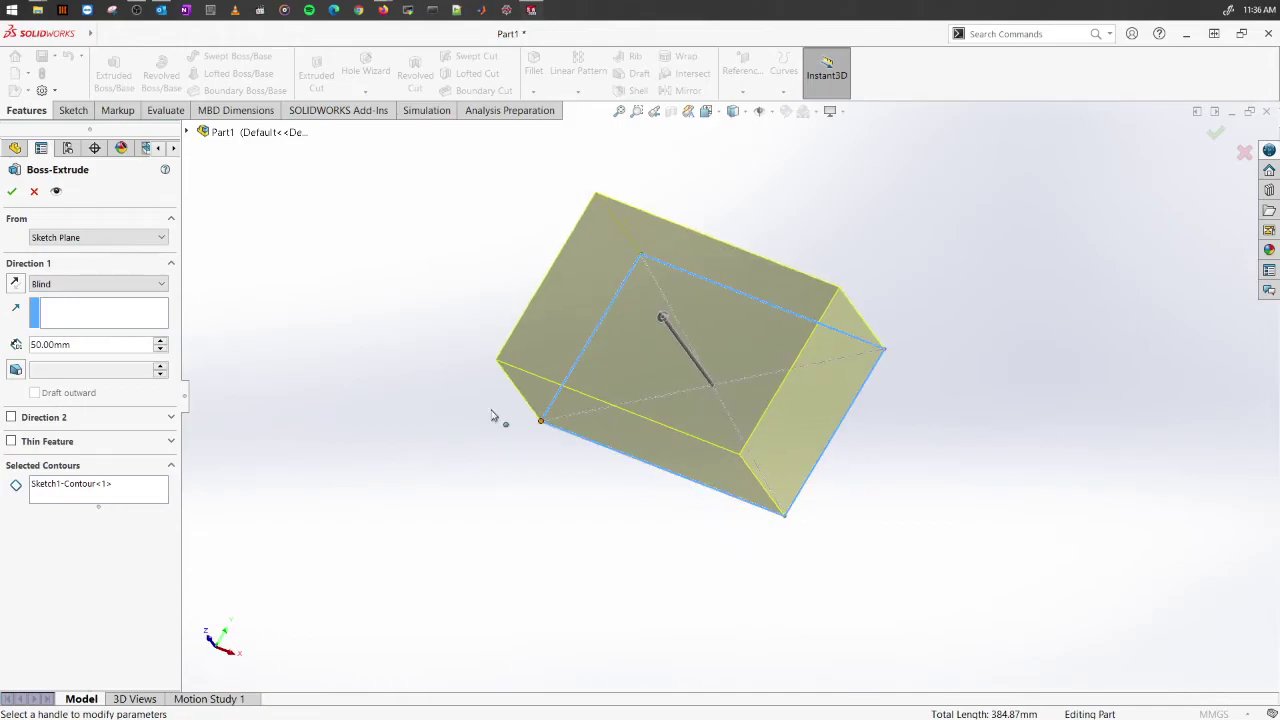
{"action": "left_click", "coordinate": [171, 466]}
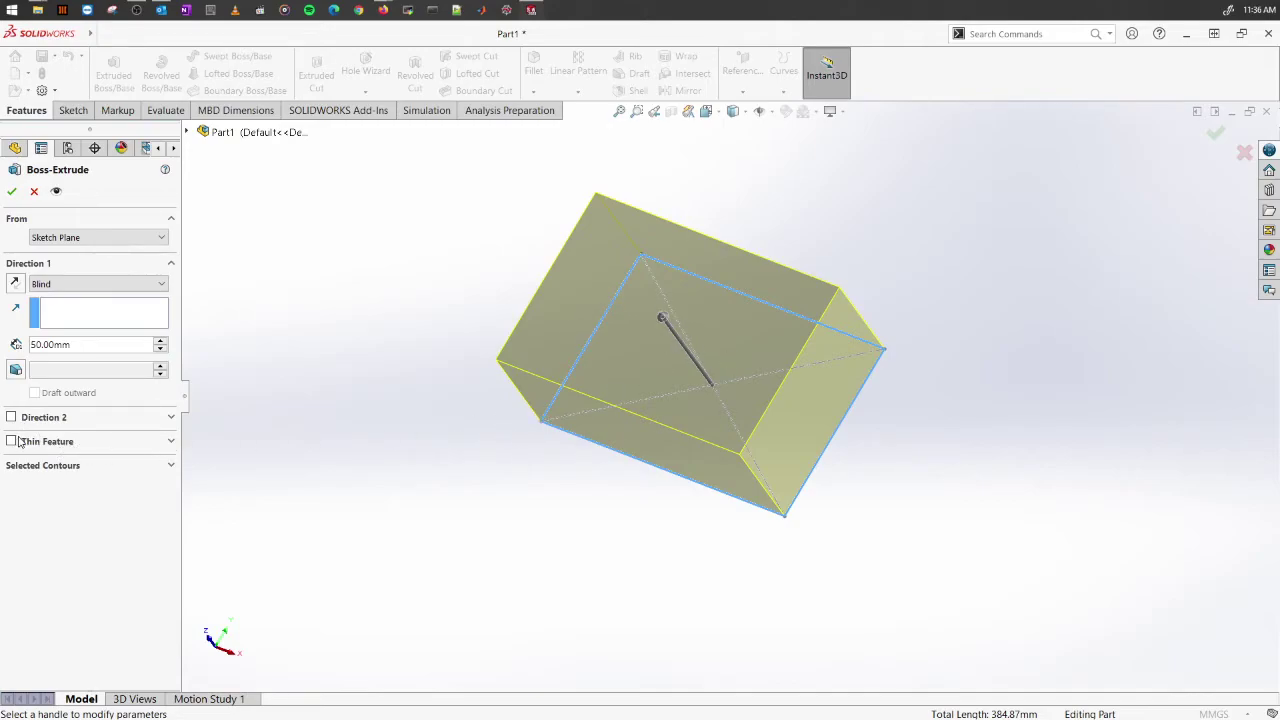
Enable Thin Feature with 5.00 mm wall thickness and orbit to view the hollow shell
{"action": "left_click", "coordinate": [171, 442]}
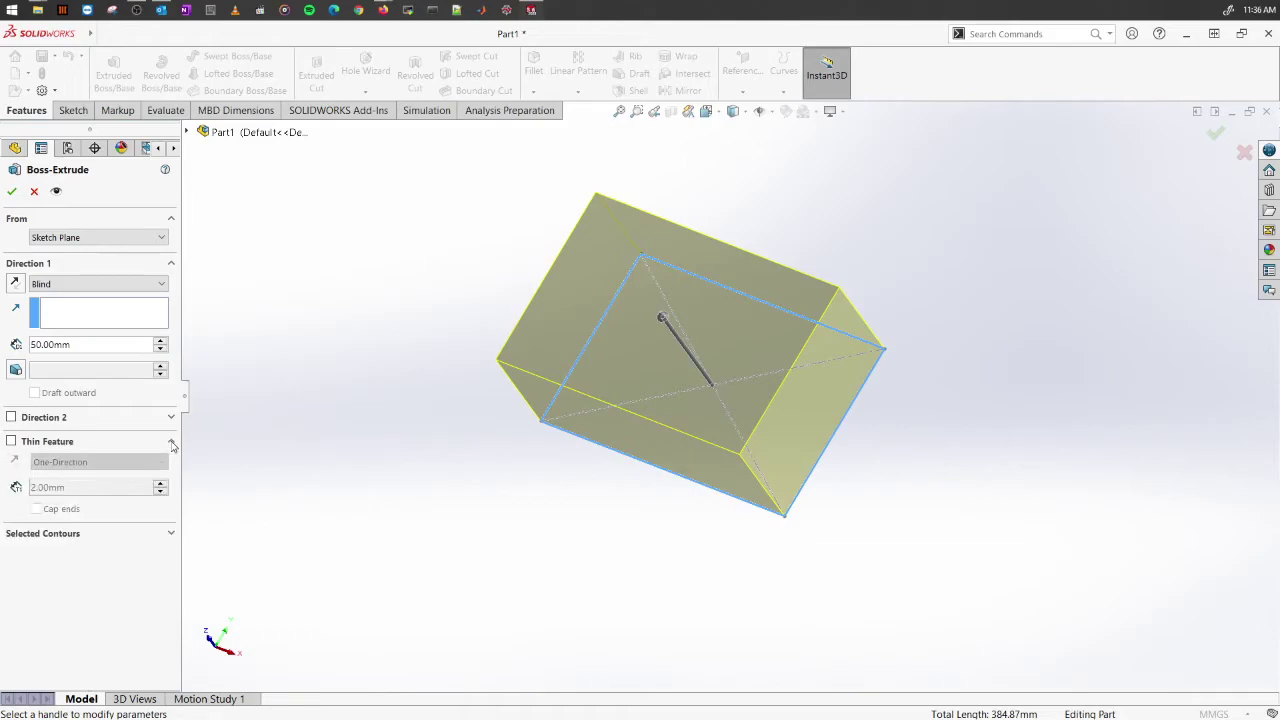
{"action": "left_click", "coordinate": [11, 441]}
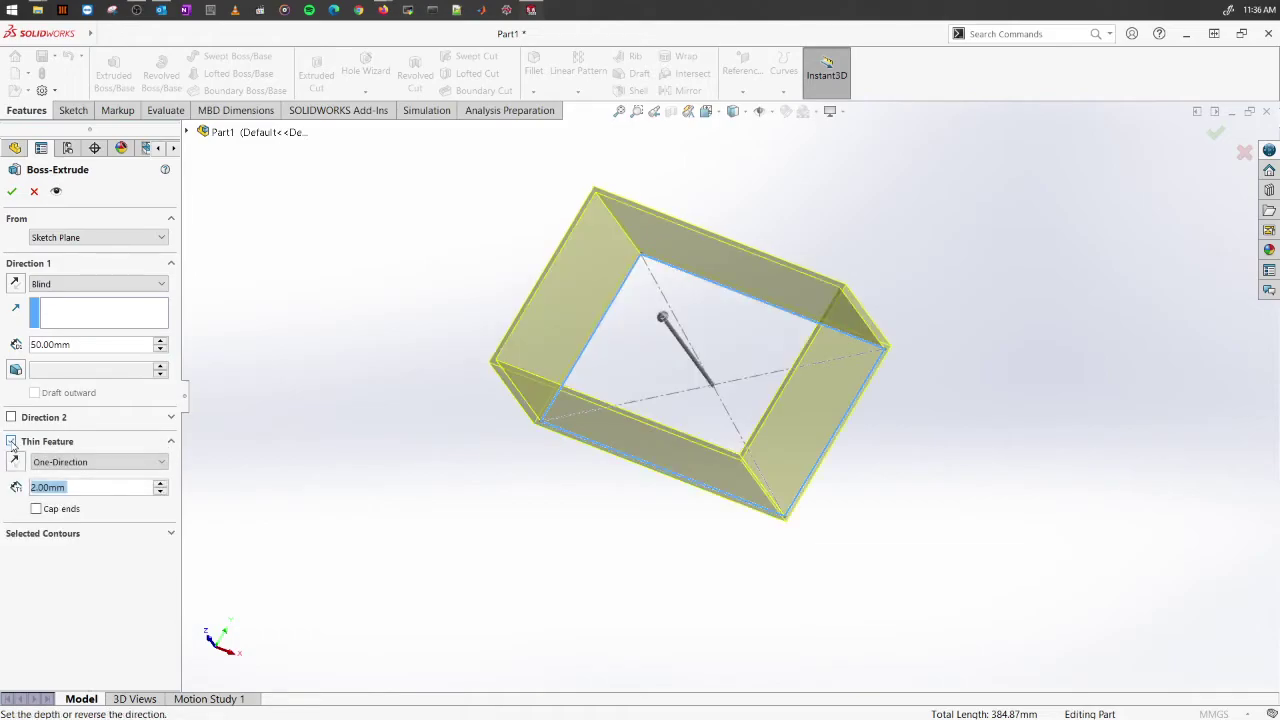
{"action": "left_click", "coordinate": [90, 487]}
{"action": "double_click", "coordinate": [90, 487]}
{"action": "scroll", "coordinate": [300, 497], "scroll_direction": "up", "scroll_amount": 3}
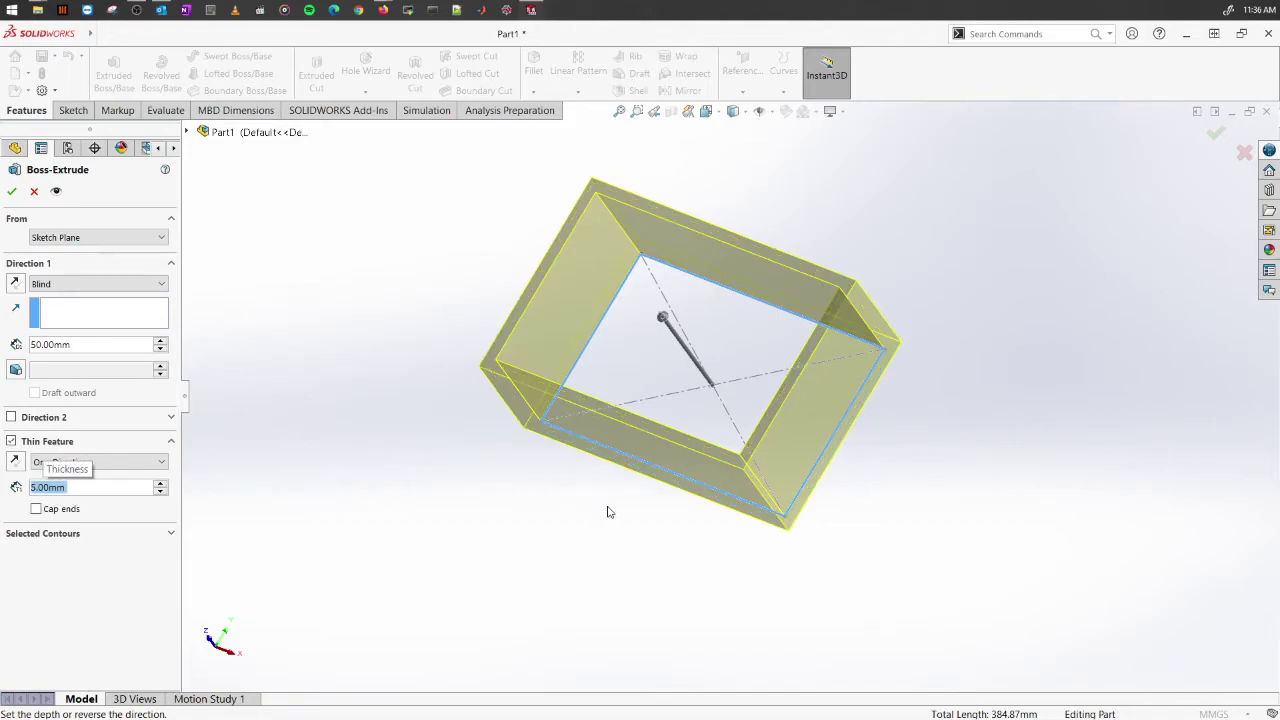
{"action": "middle_click_drag", "start_coordinate": [679, 529], "coordinate": [690, 430]}
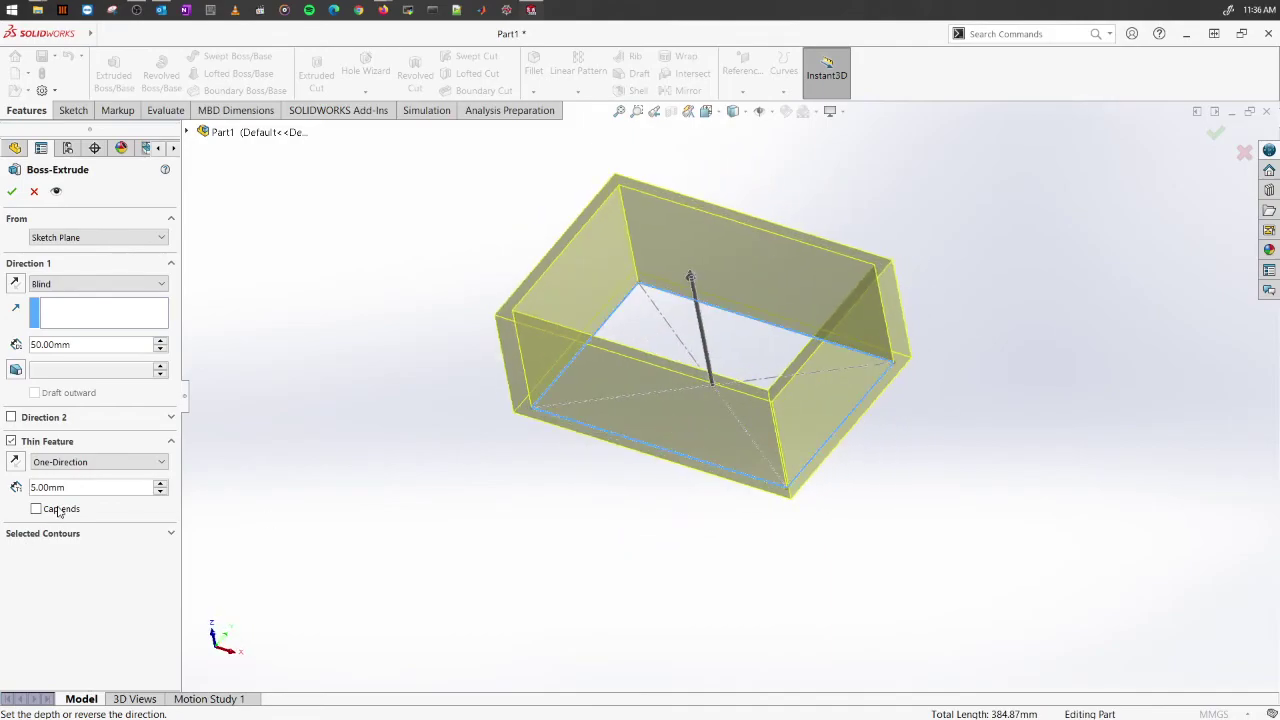
Turn on Cap ends at 5.00 mm thickness, comparing with and without, and accept Extrude-Thin1
{"action": "left_click", "coordinate": [37, 509]}
{"action": "middle_click_drag", "start_coordinate": [606, 539], "coordinate": [563, 545]}
{"action": "left_click", "coordinate": [48, 508]}
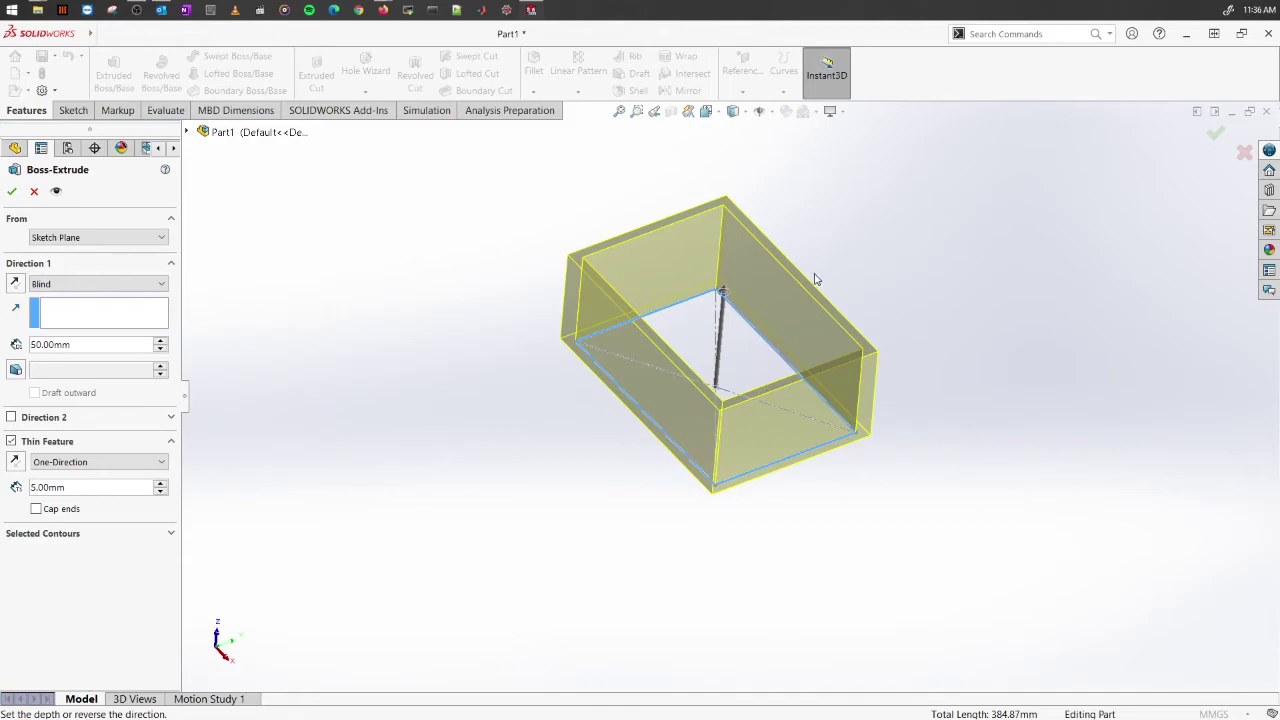
{"action": "mouse_move", "coordinate": [815, 279]}
{"action": "middle_mouse_down"}
{"action": "mouse_move", "coordinate": [854, 209]}
{"action": "mouse_move", "coordinate": [854, 251]}
{"action": "mouse_move", "coordinate": [835, 265]}
{"action": "middle_mouse_up"}
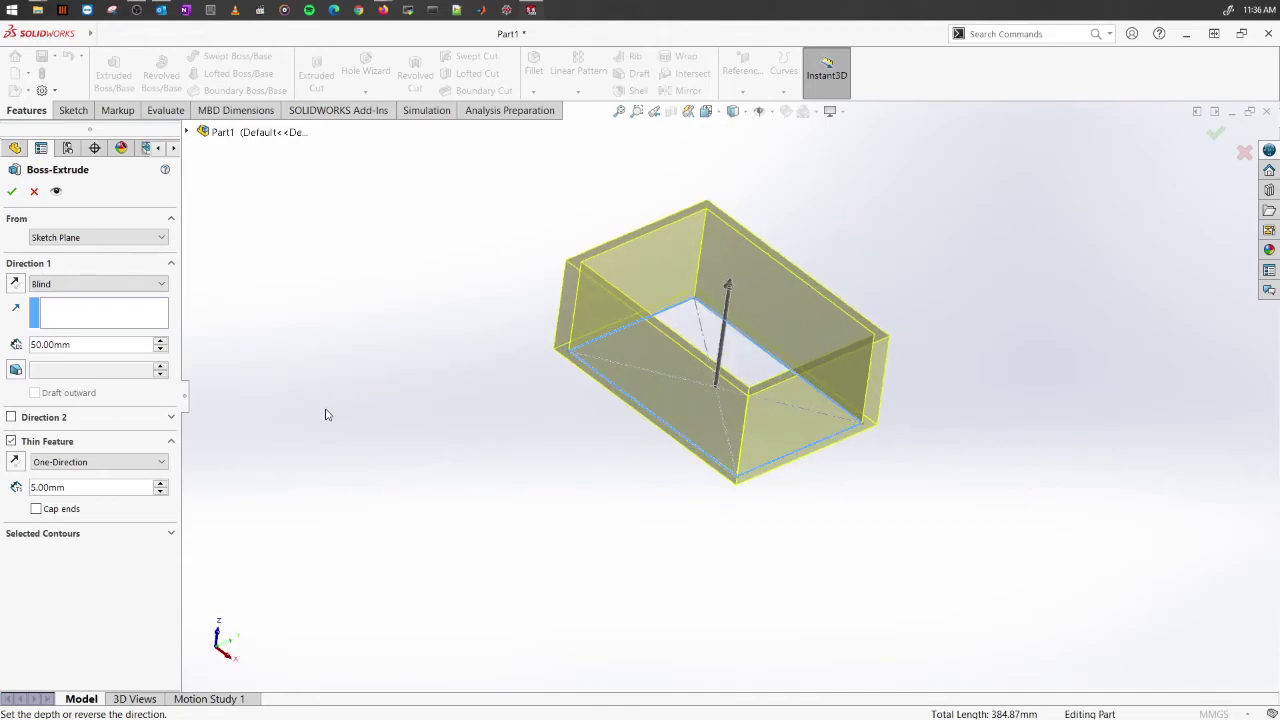
{"action": "left_click", "coordinate": [37, 510]}
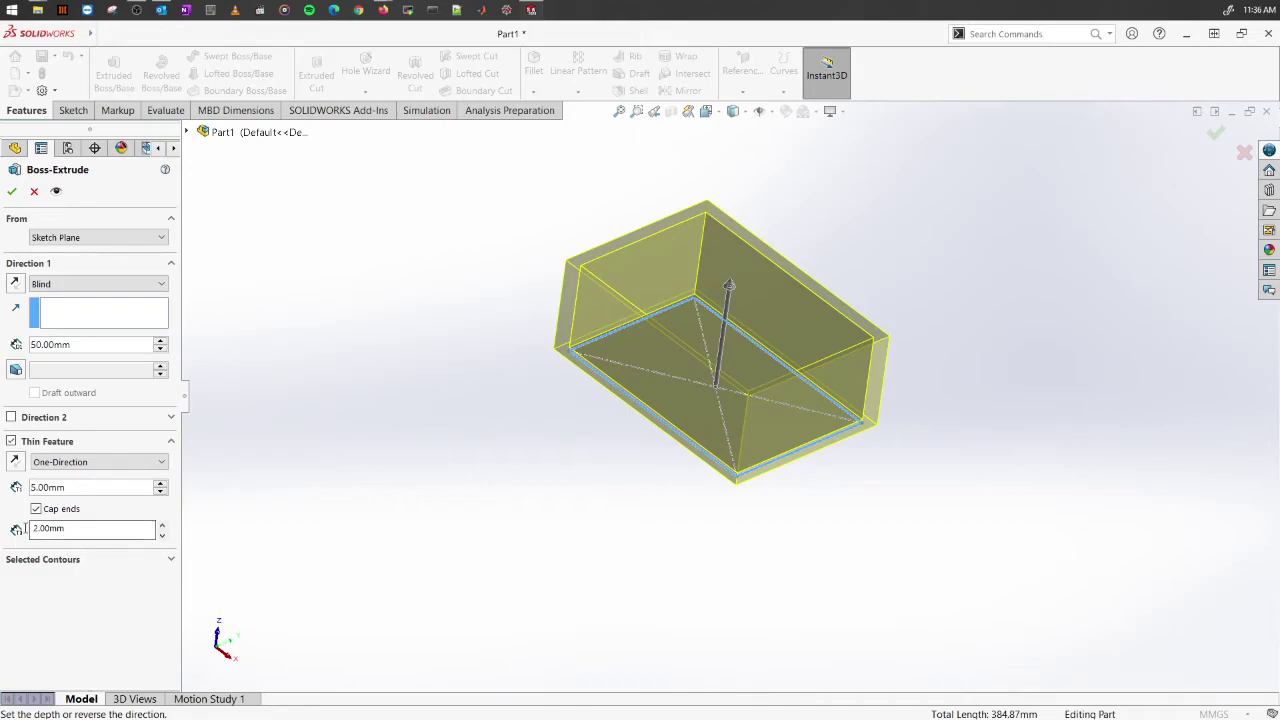
{"action": "left_click_drag", "start_coordinate": [66, 528], "coordinate": [4, 533]}
{"action": "type", "text": "1"}
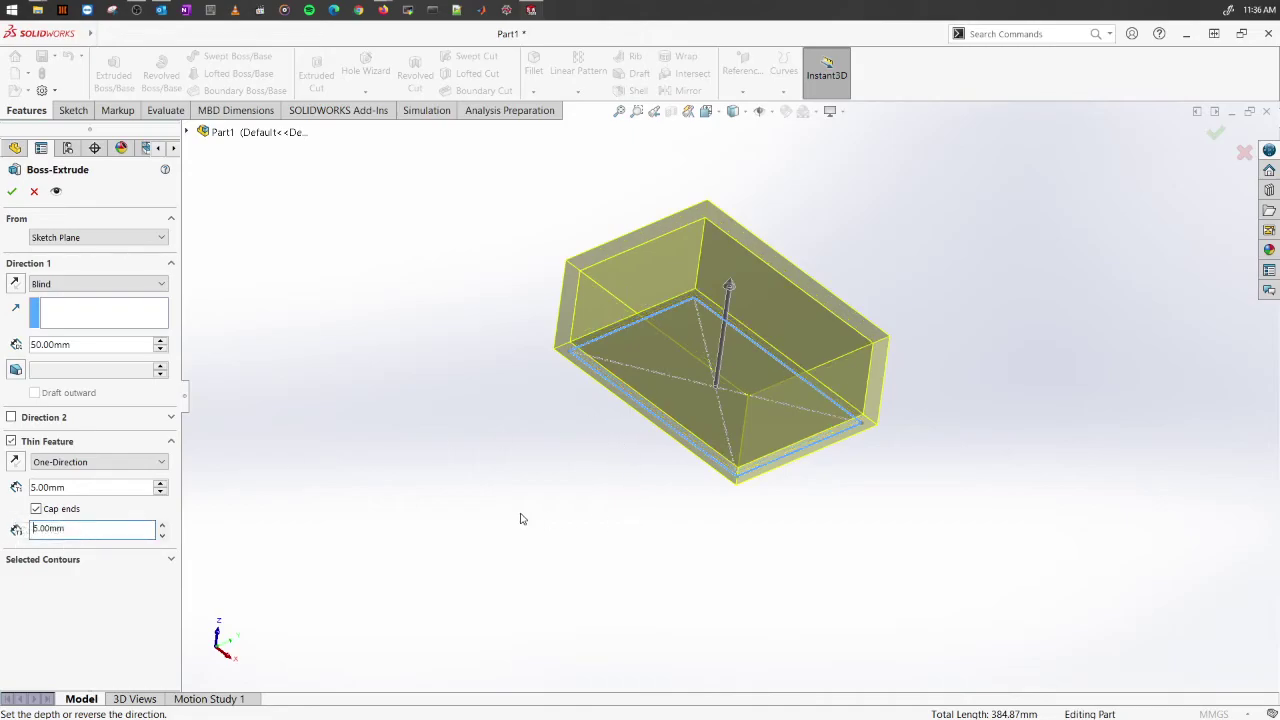
{"action": "left_click", "coordinate": [1215, 132]}
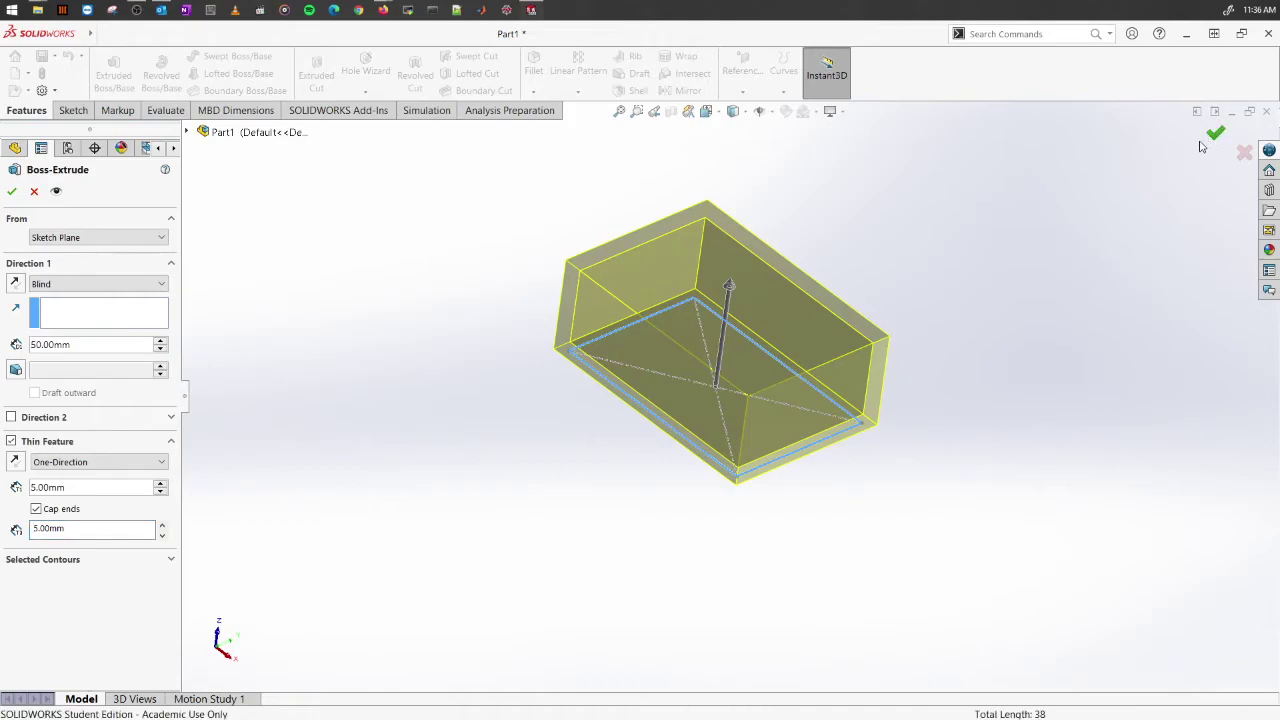
{"action": "left_click", "coordinate": [971, 389]}
{"action": "mouse_move", "coordinate": [971, 389]}
{"action": "middle_mouse_down"}
{"action": "mouse_move", "coordinate": [757, 289]}
{"action": "mouse_move", "coordinate": [723, 420]}
{"action": "mouse_move", "coordinate": [849, 484]}
{"action": "mouse_move", "coordinate": [817, 557]}
{"action": "mouse_move", "coordinate": [834, 554]}
{"action": "mouse_move", "coordinate": [829, 571]}
{"action": "mouse_move", "coordinate": [731, 463]}
{"action": "mouse_move", "coordinate": [800, 440]}
{"action": "mouse_move", "coordinate": [857, 446]}
{"action": "mouse_move", "coordinate": [891, 289]}
{"action": "mouse_move", "coordinate": [709, 294]}
{"action": "mouse_move", "coordinate": [657, 400]}
{"action": "mouse_move", "coordinate": [723, 386]}
{"action": "mouse_move", "coordinate": [700, 371]}
{"action": "middle_mouse_up"}
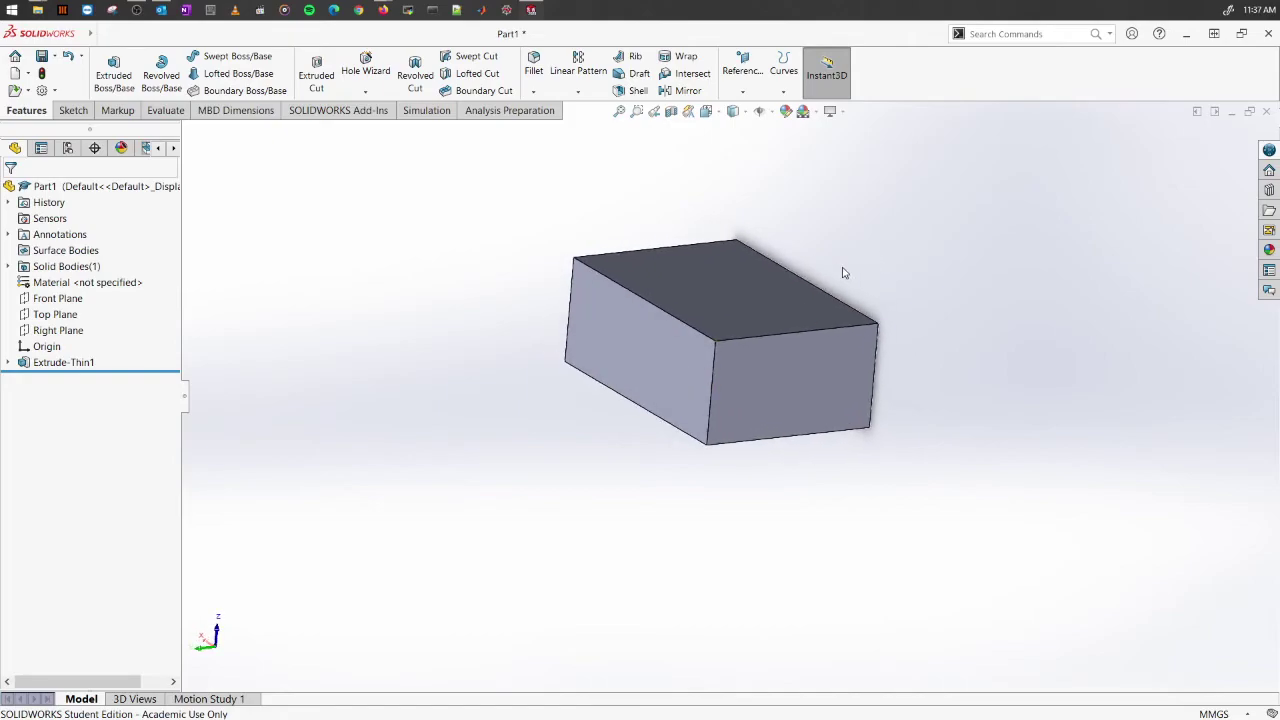
{"action": "scroll", "coordinate": [771, 214], "scroll_direction": "up", "scroll_amount": 2}
{"action": "scroll", "coordinate": [756, 243], "scroll_direction": "down", "scroll_amount": 2}
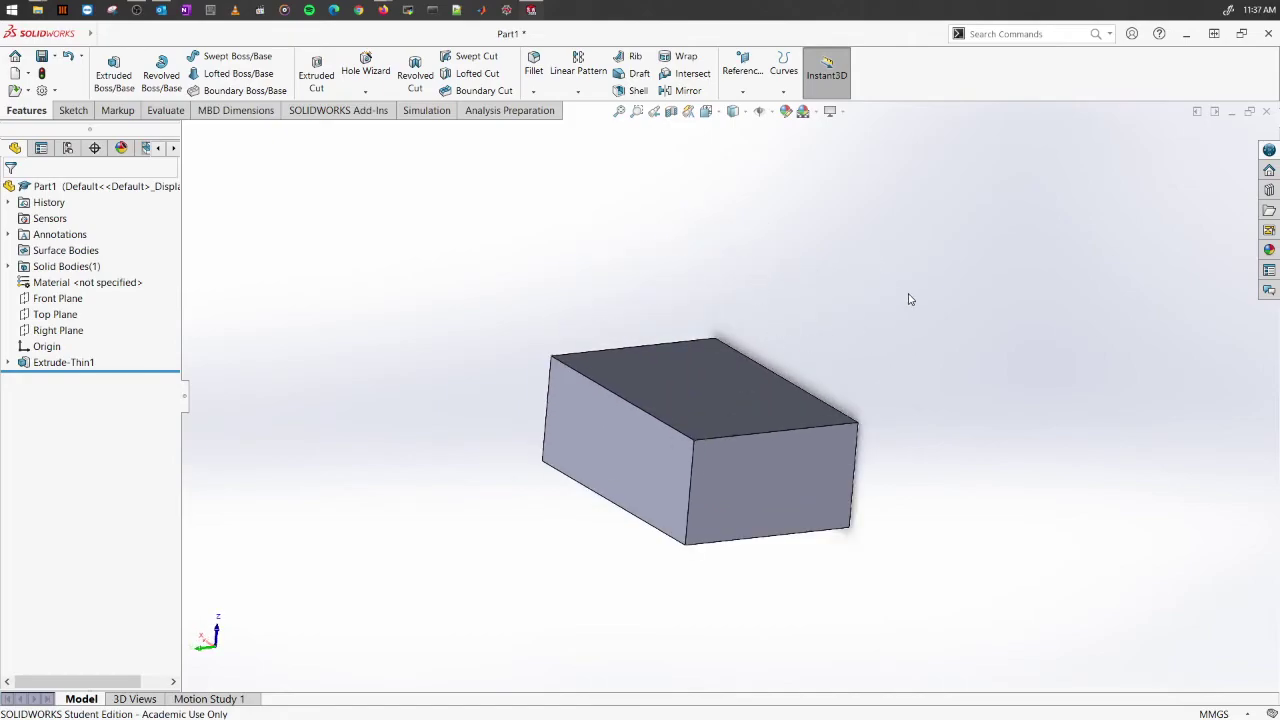
{"action": "mouse_move", "coordinate": [909, 299]}
{"action": "middle_mouse_down"}
{"action": "mouse_move", "coordinate": [906, 357]}
{"action": "mouse_move", "coordinate": [917, 346]}
{"action": "mouse_move", "coordinate": [883, 357]}
{"action": "middle_mouse_up"}
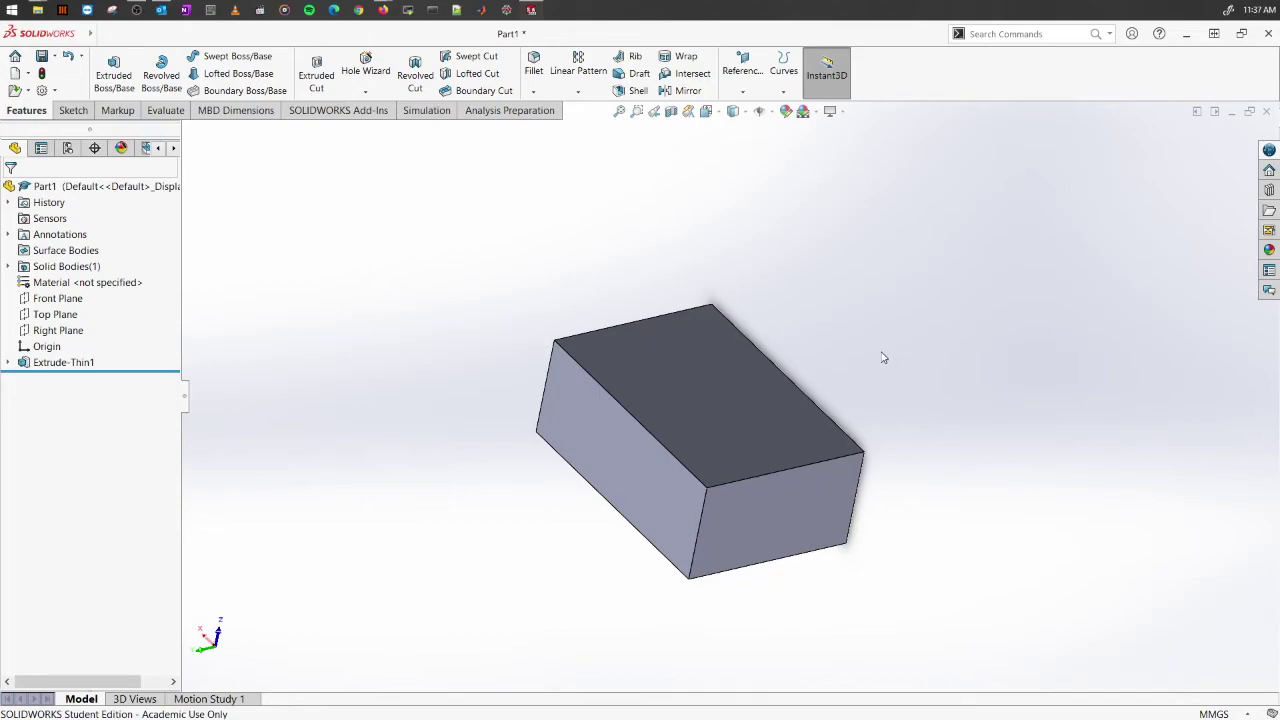
Open Section View, move the cutting plane up through the box and tilt it at an angle
{"action": "left_click", "coordinate": [671, 111]}
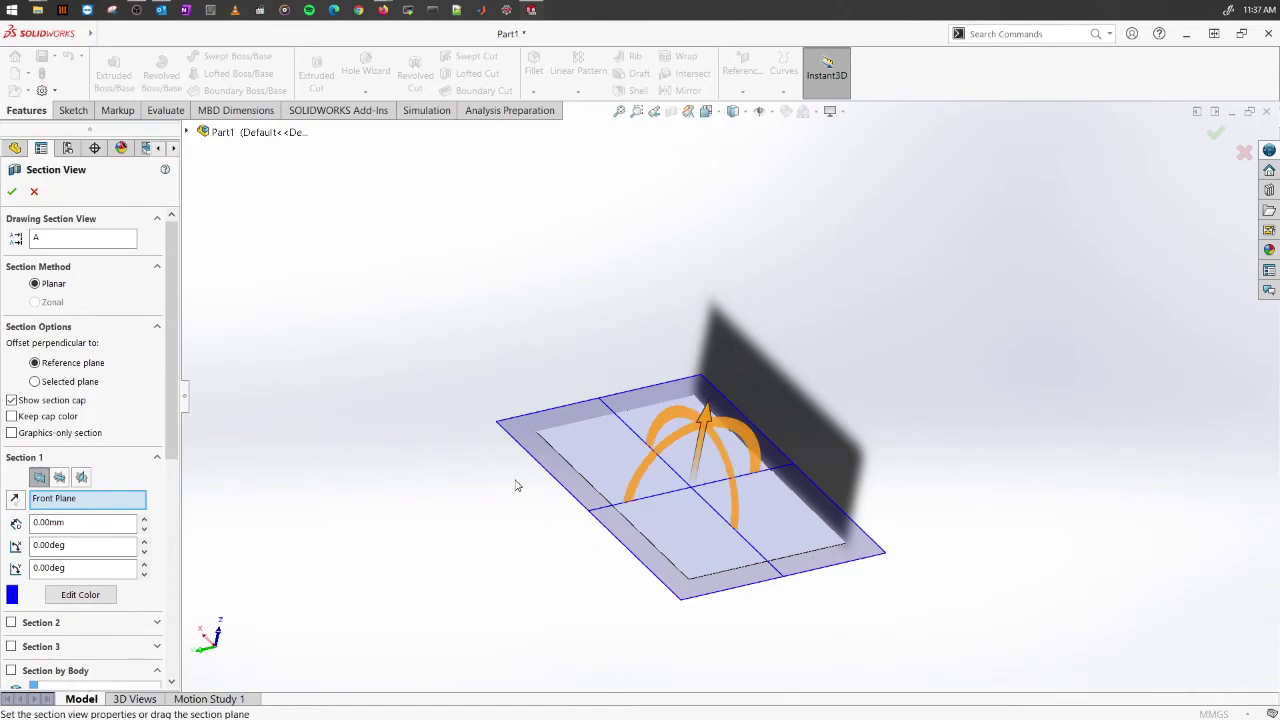
{"action": "left_click_drag", "start_coordinate": [703, 453], "coordinate": [721, 399]}
{"action": "middle_click_drag", "start_coordinate": [721, 399], "coordinate": [628, 319]}
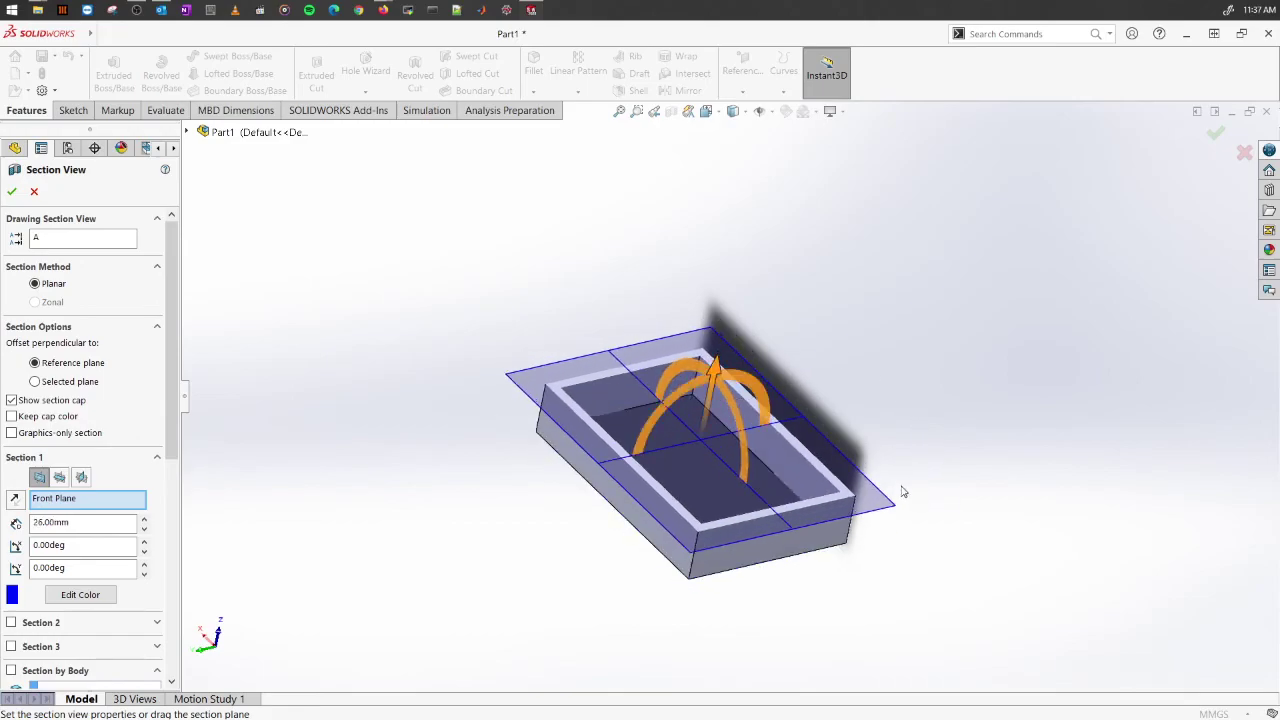
{"action": "middle_click_drag", "start_coordinate": [902, 492], "coordinate": [935, 463]}
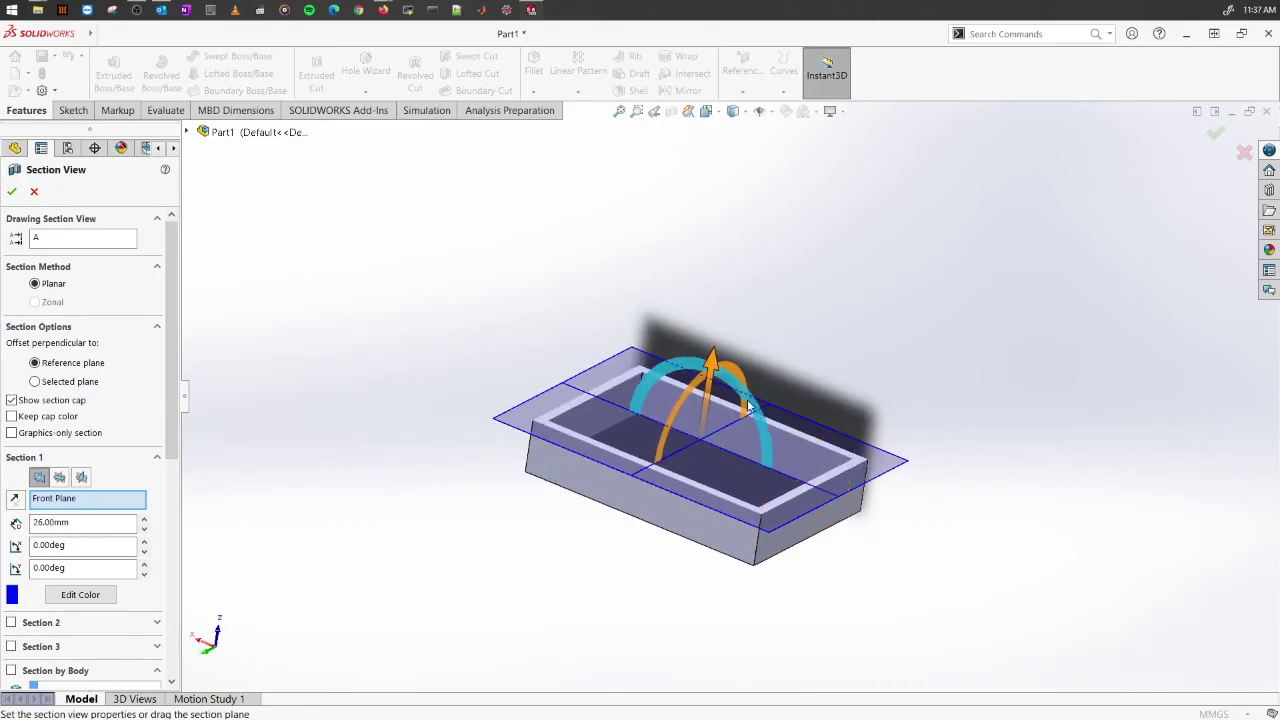
{"action": "left_click_drag", "start_coordinate": [684, 397], "coordinate": [720, 374]}
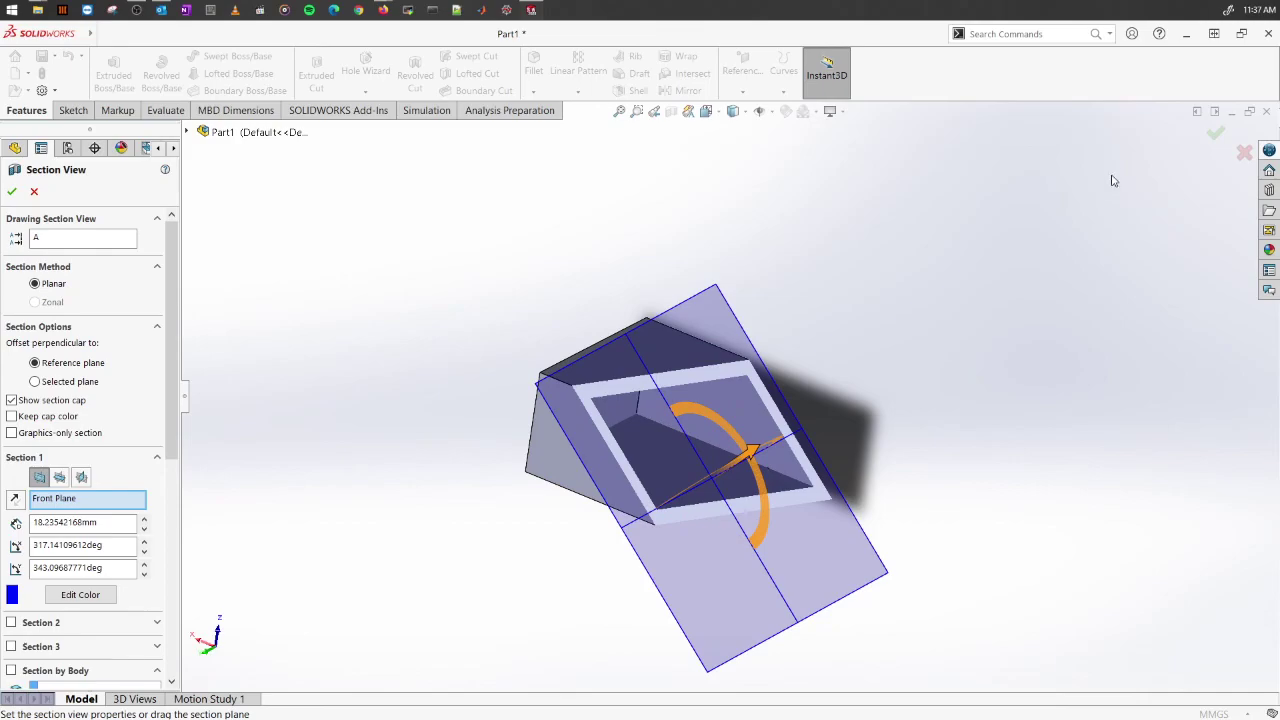
Inspect the cut box from several angles, then turn off Section View to show the closed Extrude-Thin1
{"action": "left_click", "coordinate": [1216, 137]}
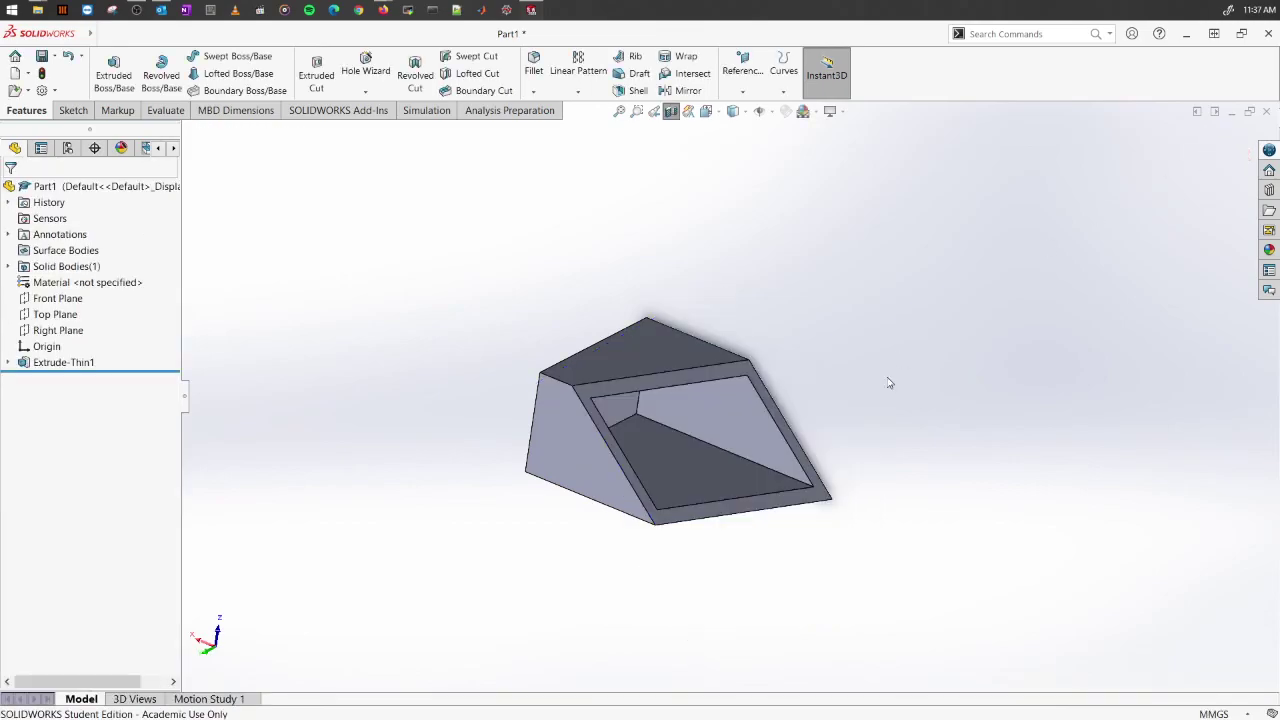
{"action": "middle_click_drag", "start_coordinate": [897, 478], "coordinate": [777, 554]}
{"action": "key", "text": "Down"}
{"action": "key", "text": "Down"}
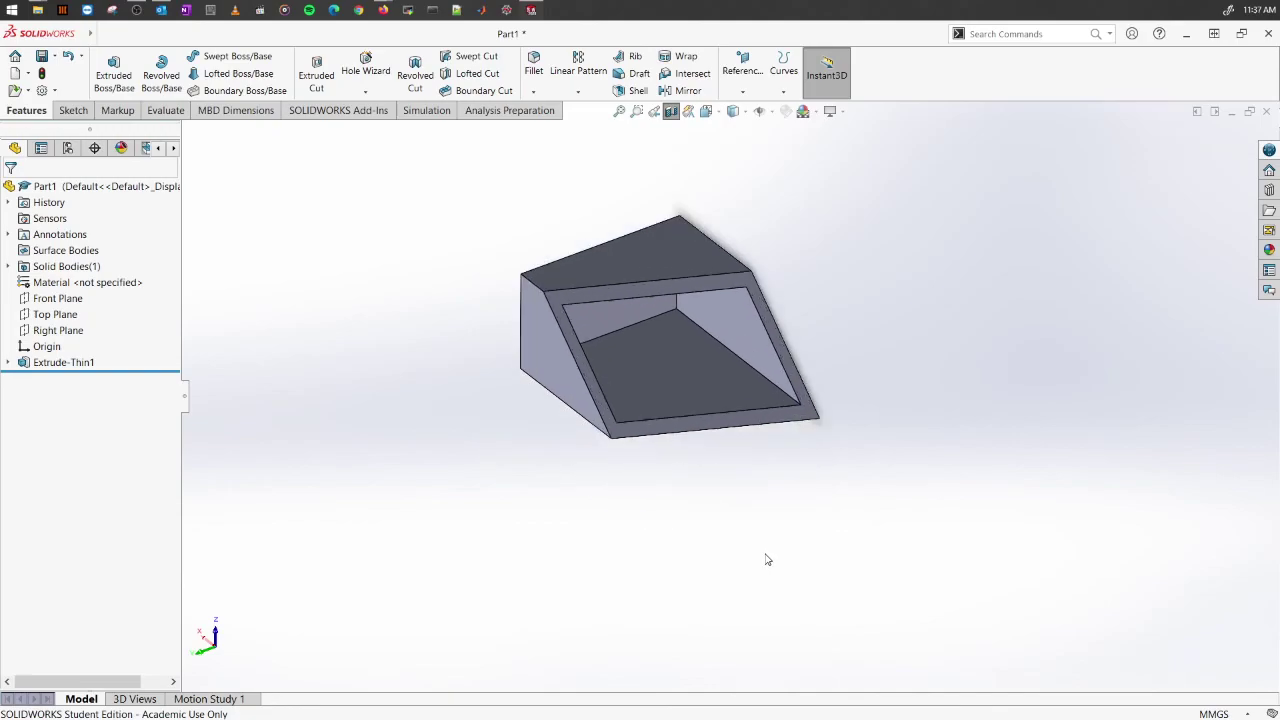
{"action": "middle_click_drag", "start_coordinate": [737, 461], "coordinate": [728, 423]}
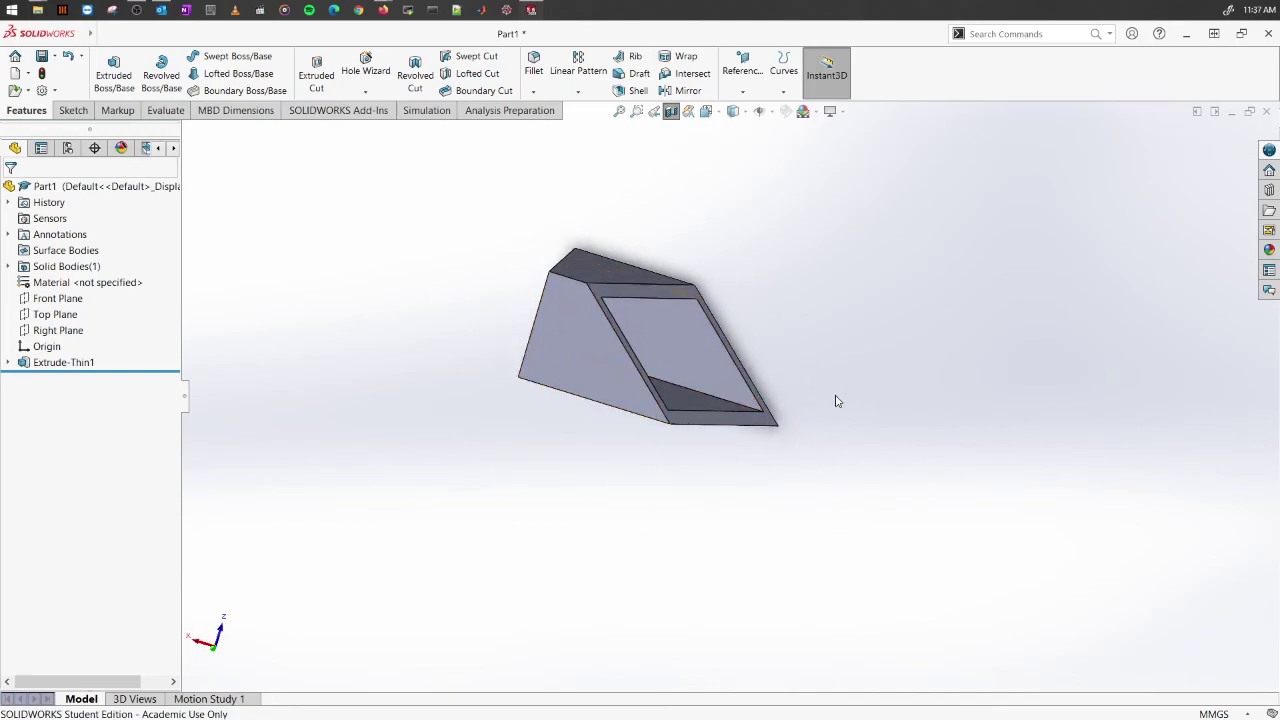
{"action": "middle_click_drag", "start_coordinate": [837, 400], "coordinate": [772, 451]}
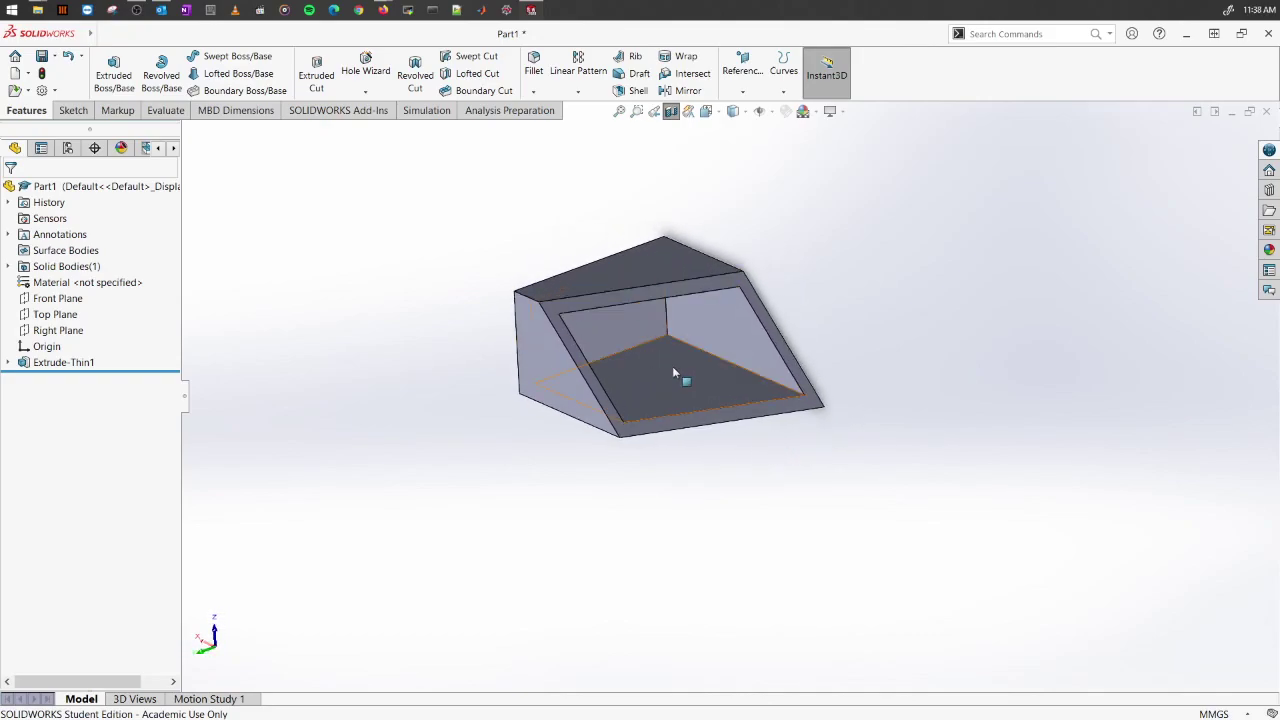
{"action": "left_click", "coordinate": [671, 112]}
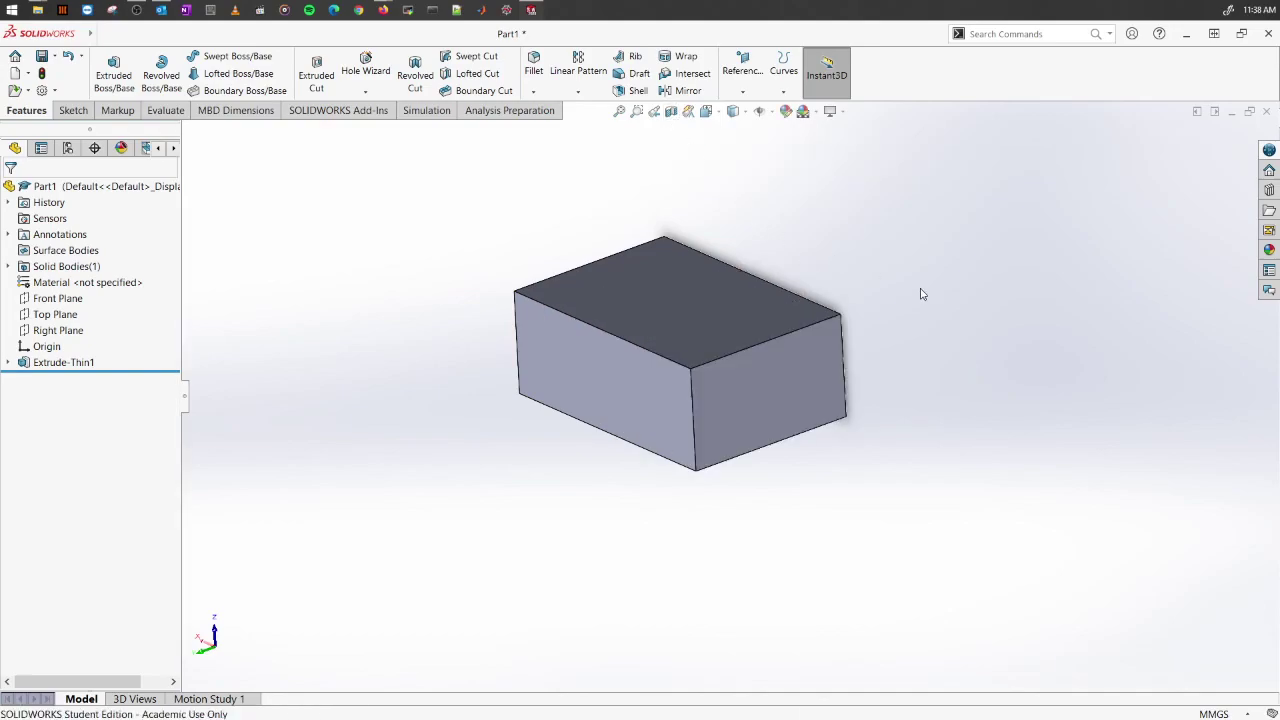